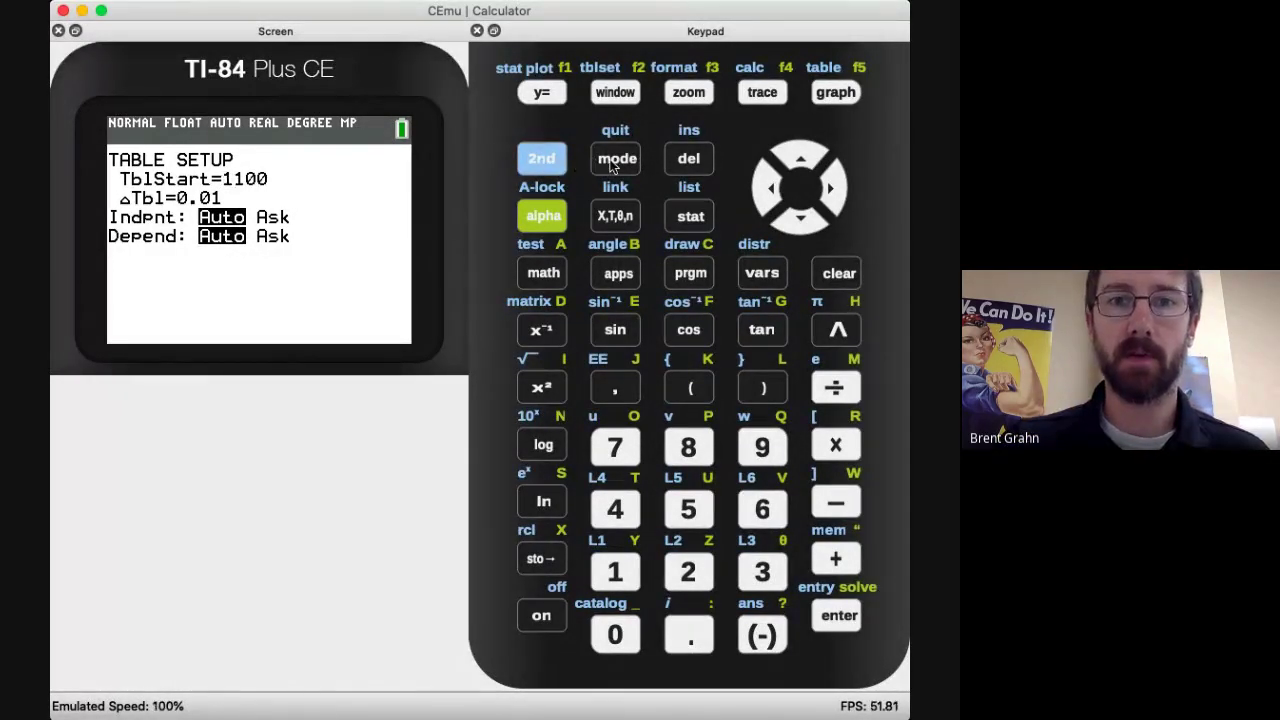
Step: Quit TABLE SETUP and return to the blank home screen
{"action": "left_click", "coordinate": [613, 166]}
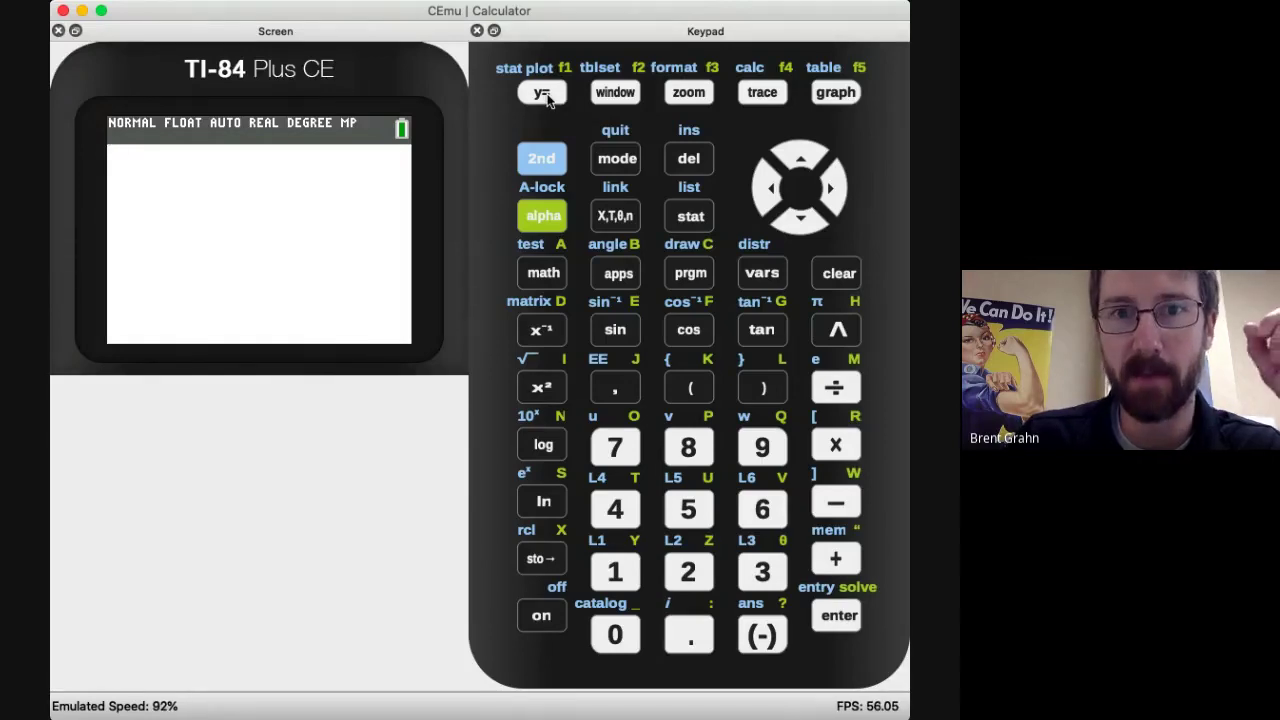
Step: In the Y= editor, clear the Y3 and Y2 equations, leaving only Y1
{"action": "left_click", "coordinate": [542, 94]}
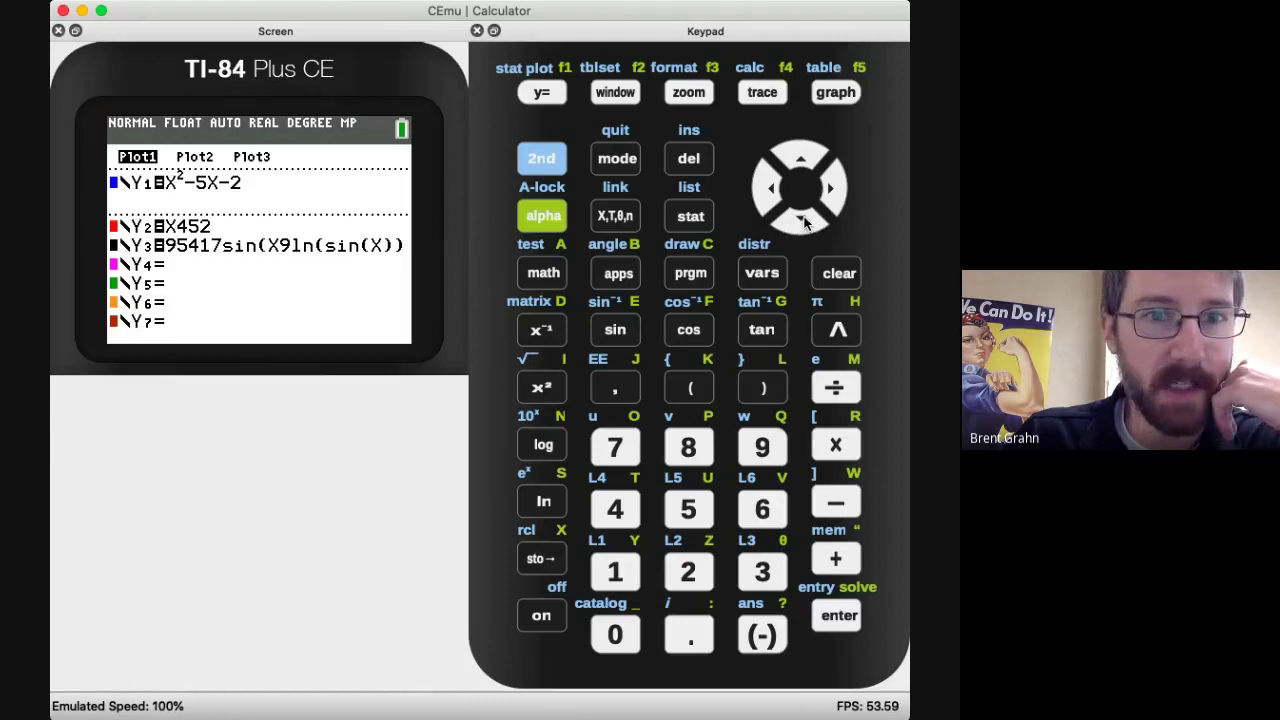
{"action": "left_click", "coordinate": [802, 220]}
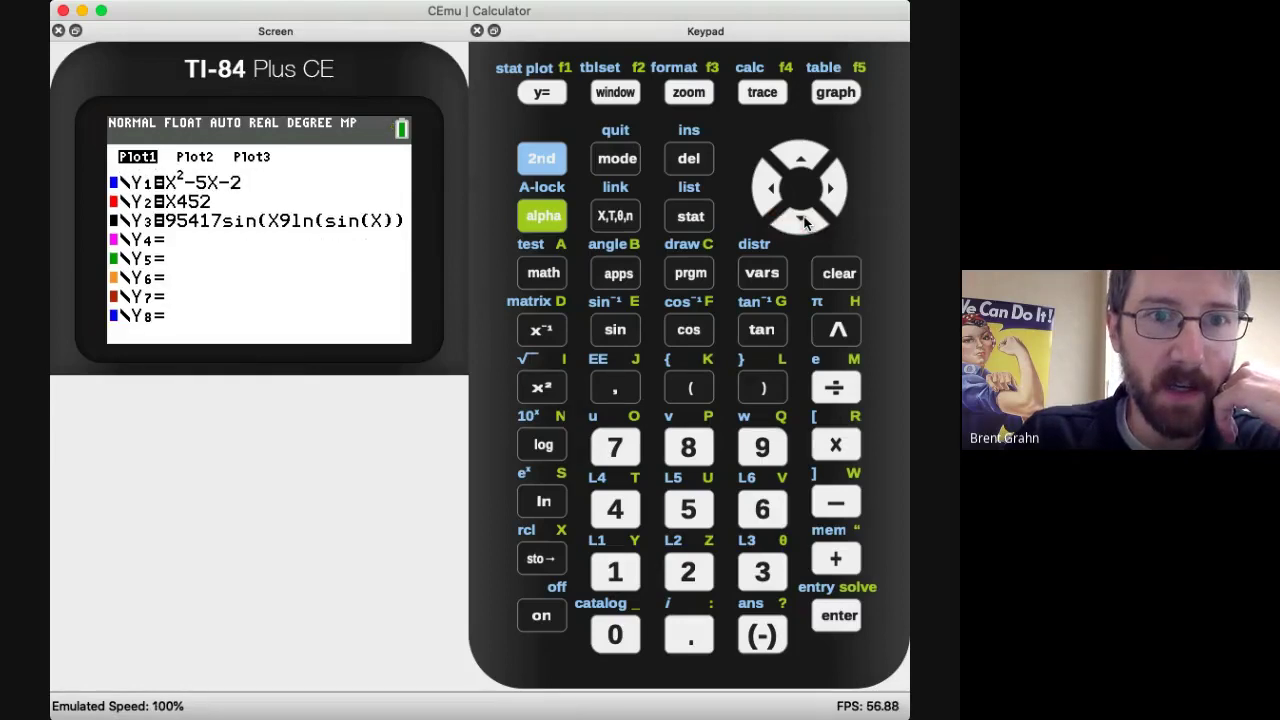
{"action": "left_click", "coordinate": [803, 220]}
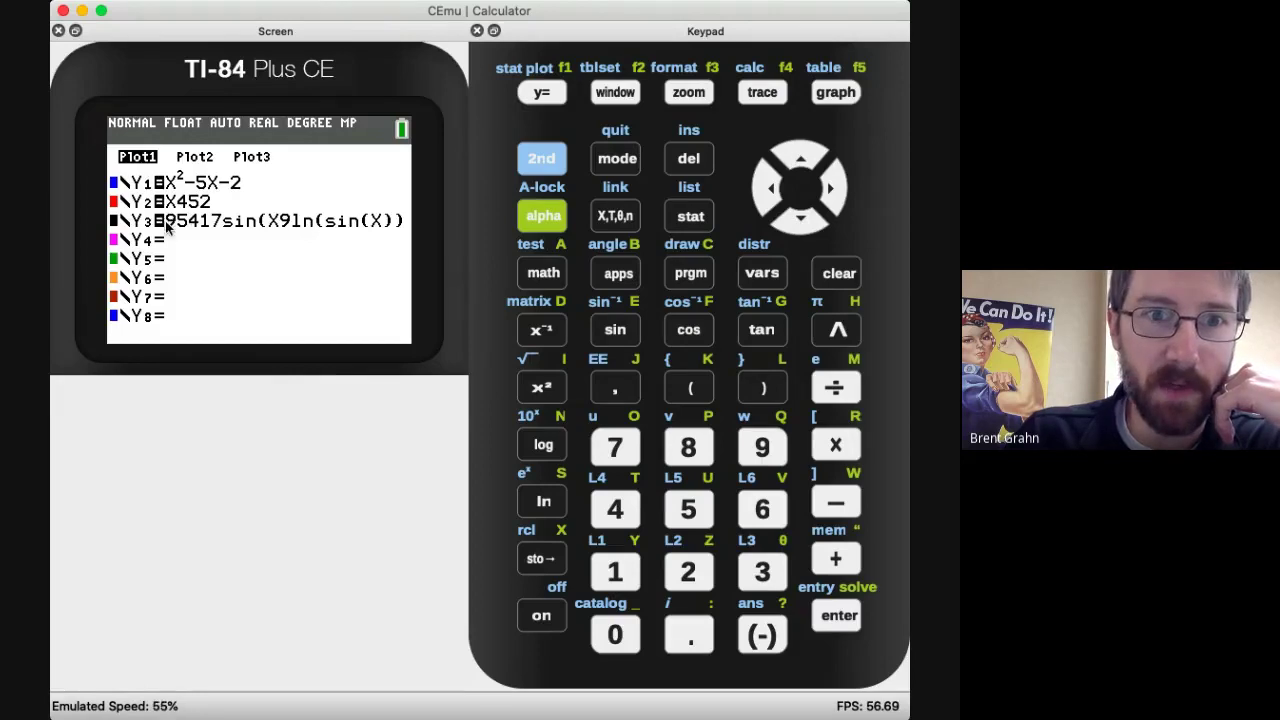
{"action": "left_click", "coordinate": [845, 276]}
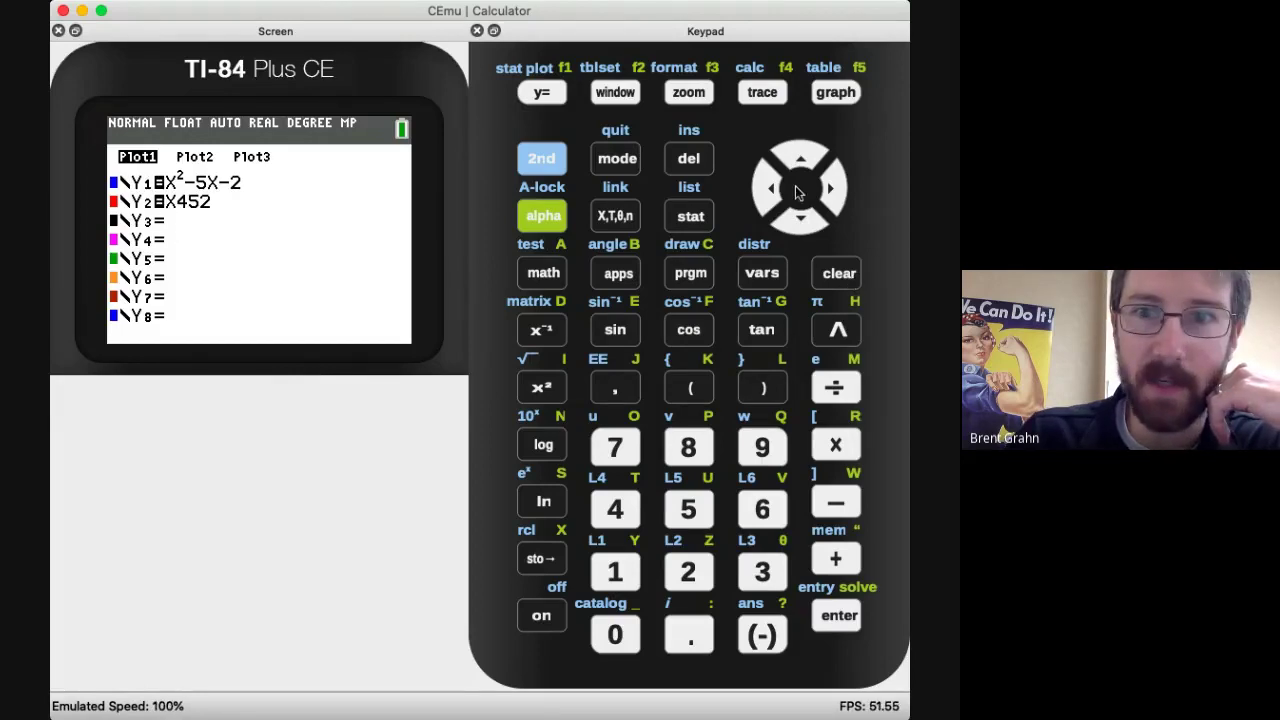
{"action": "left_click", "coordinate": [801, 163]}
{"action": "left_click", "coordinate": [837, 274]}
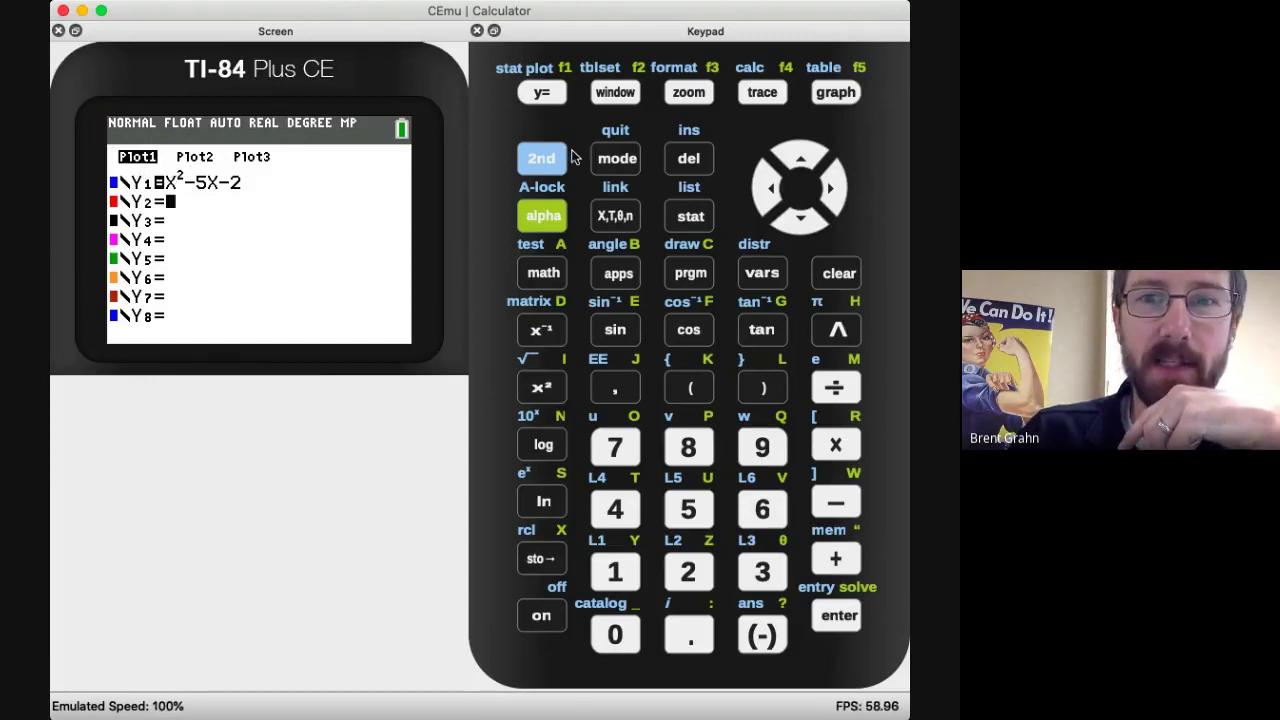
Step: Switch Plot1 off and return to the Y1=X²-5X-2 line
{"action": "left_click", "coordinate": [802, 160]}
{"action": "left_click", "coordinate": [802, 160]}
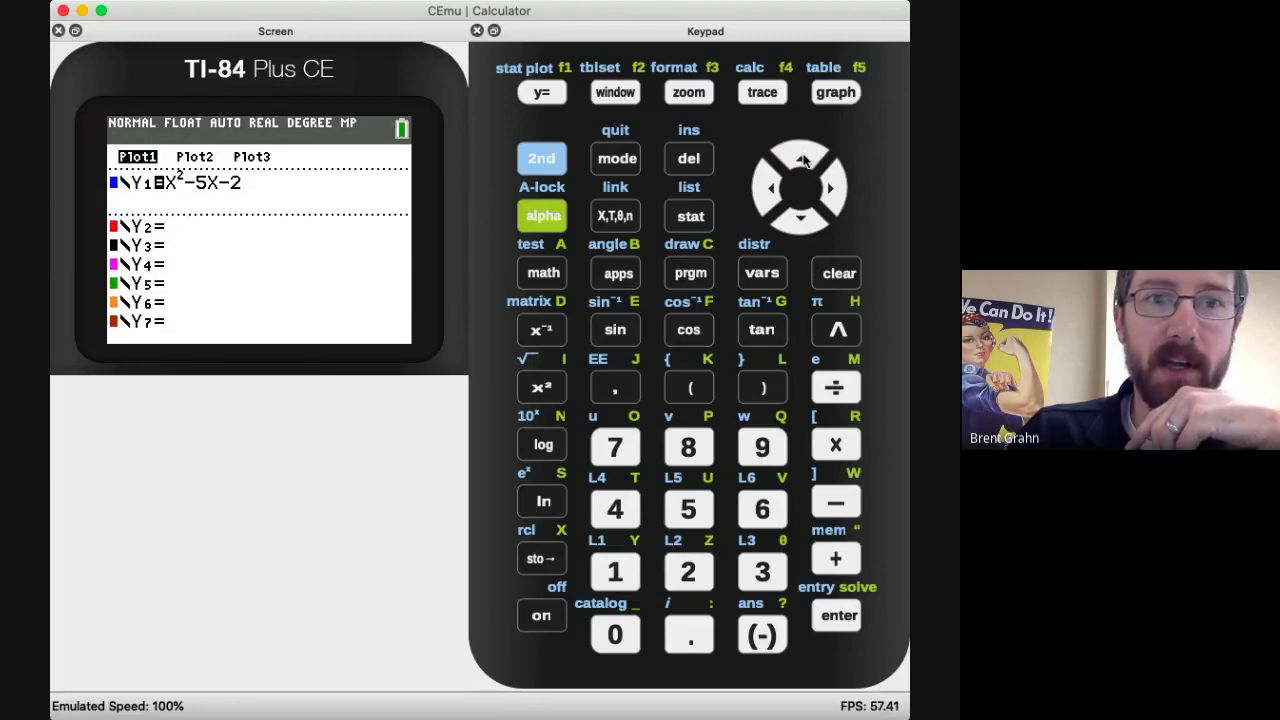
{"action": "left_click", "coordinate": [831, 190]}
{"action": "left_click", "coordinate": [770, 192]}
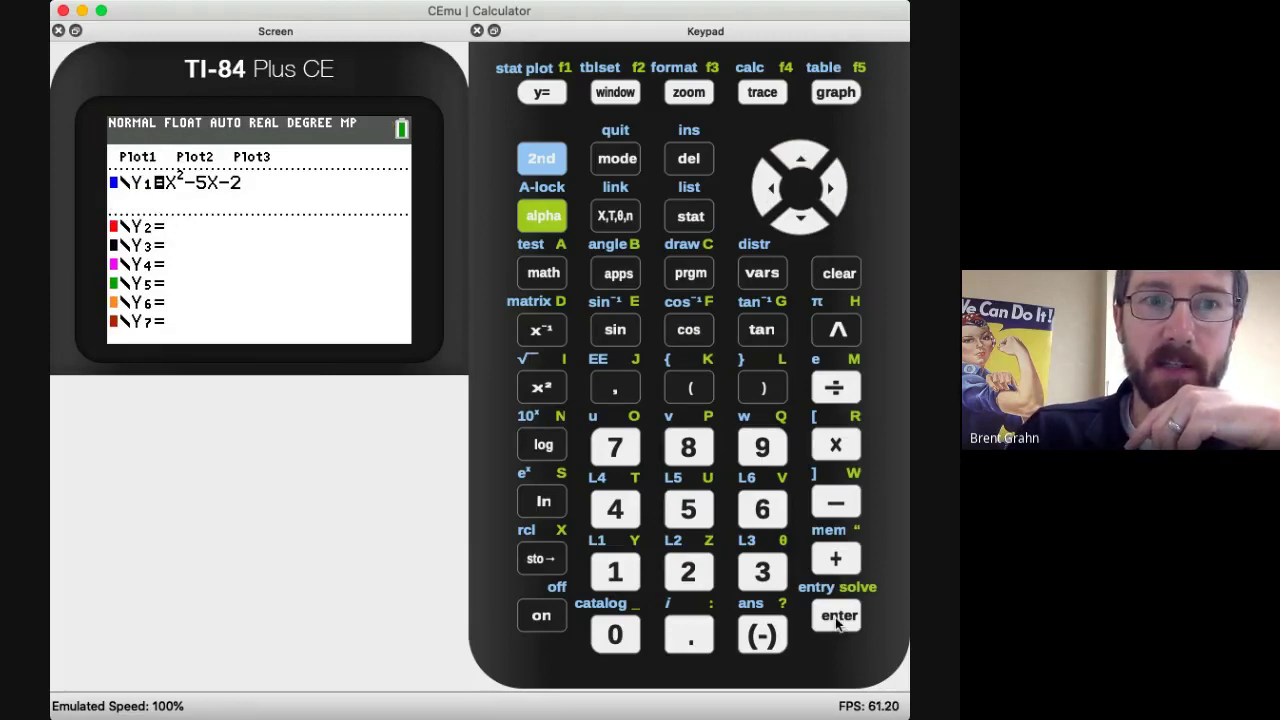
{"action": "left_click", "coordinate": [800, 222]}
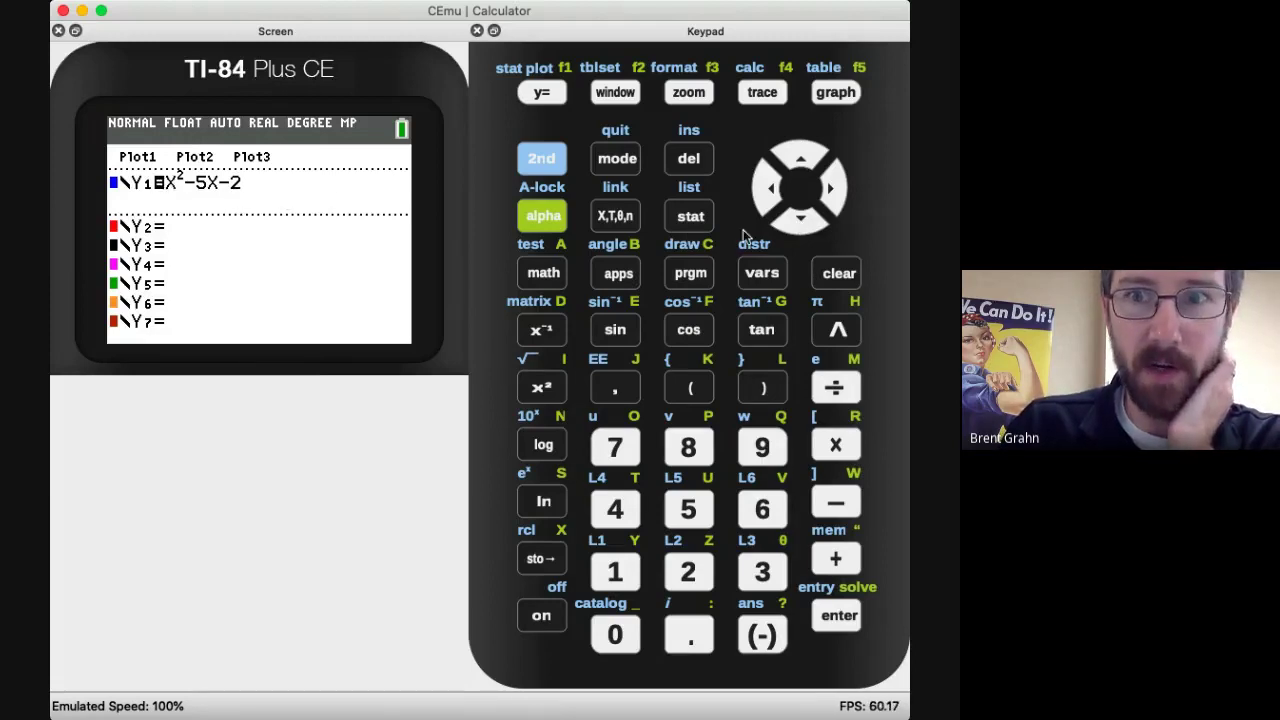
Step: Graph Y1, then dismiss the ERROR: WINDOW RANGE message with Quit
{"action": "left_click", "coordinate": [836, 93]}
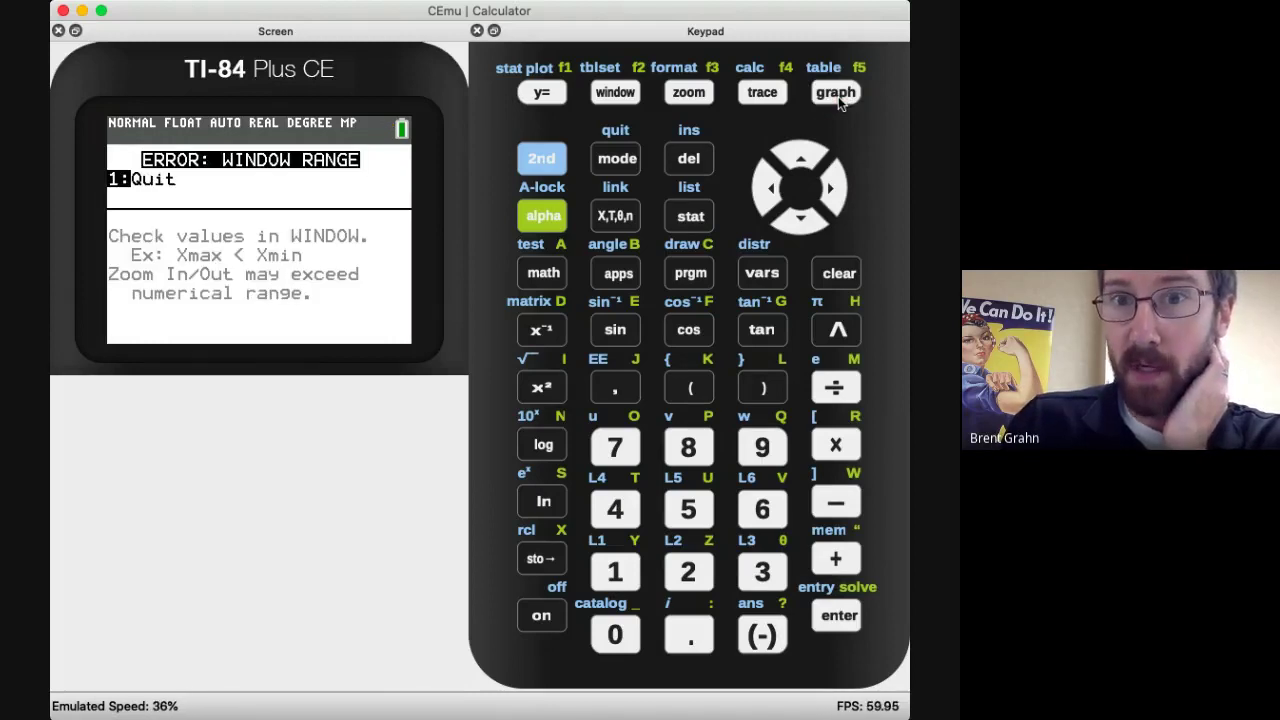
{"action": "left_click", "coordinate": [620, 100]}
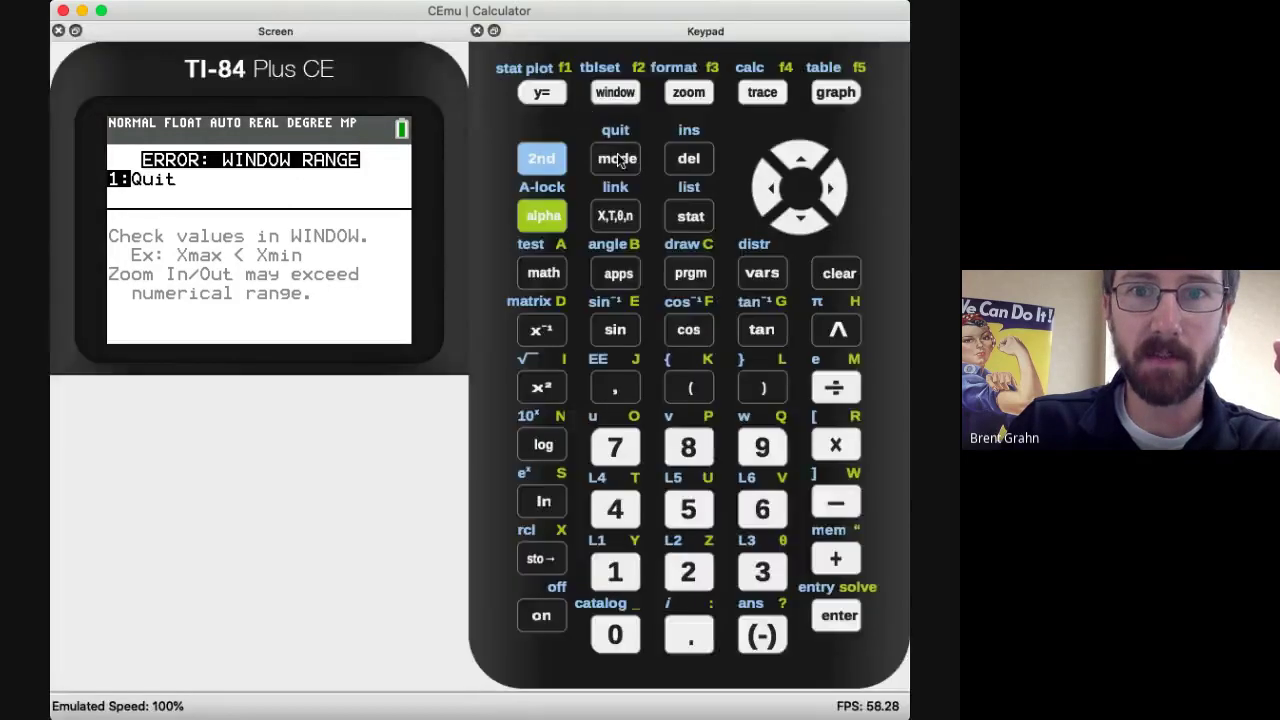
{"action": "left_click", "coordinate": [541, 158]}
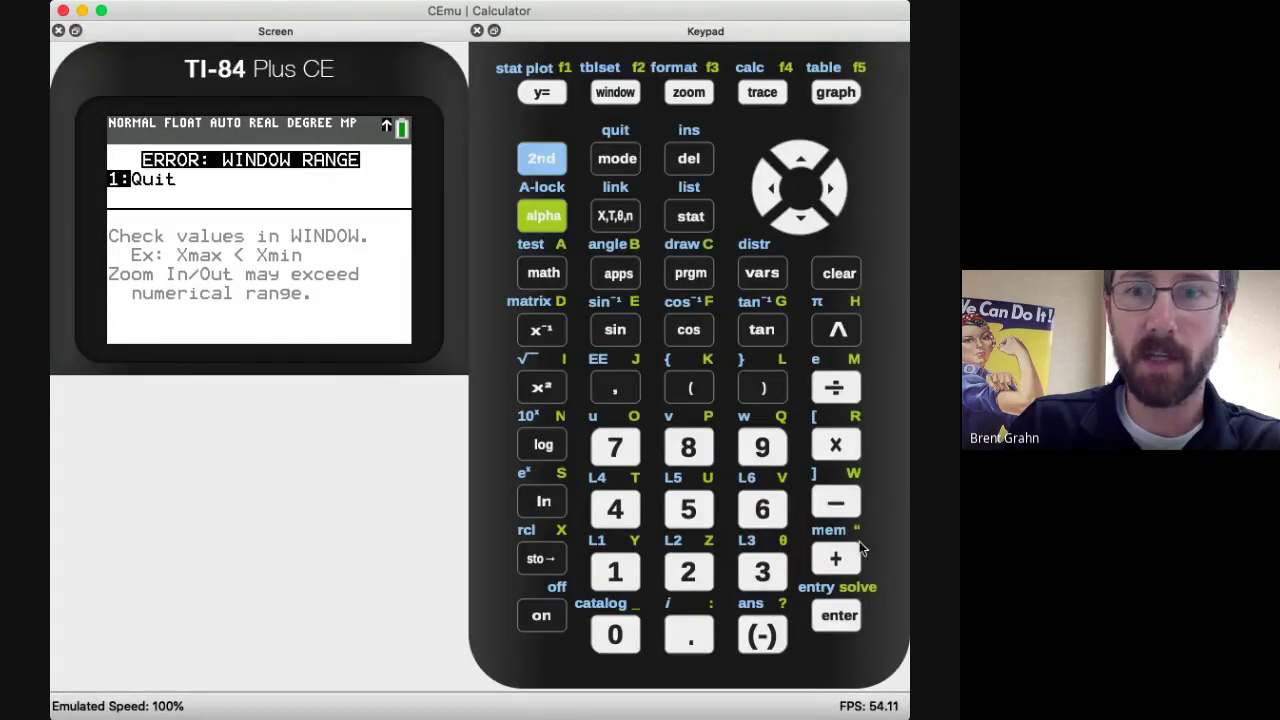
{"action": "left_click", "coordinate": [837, 616]}
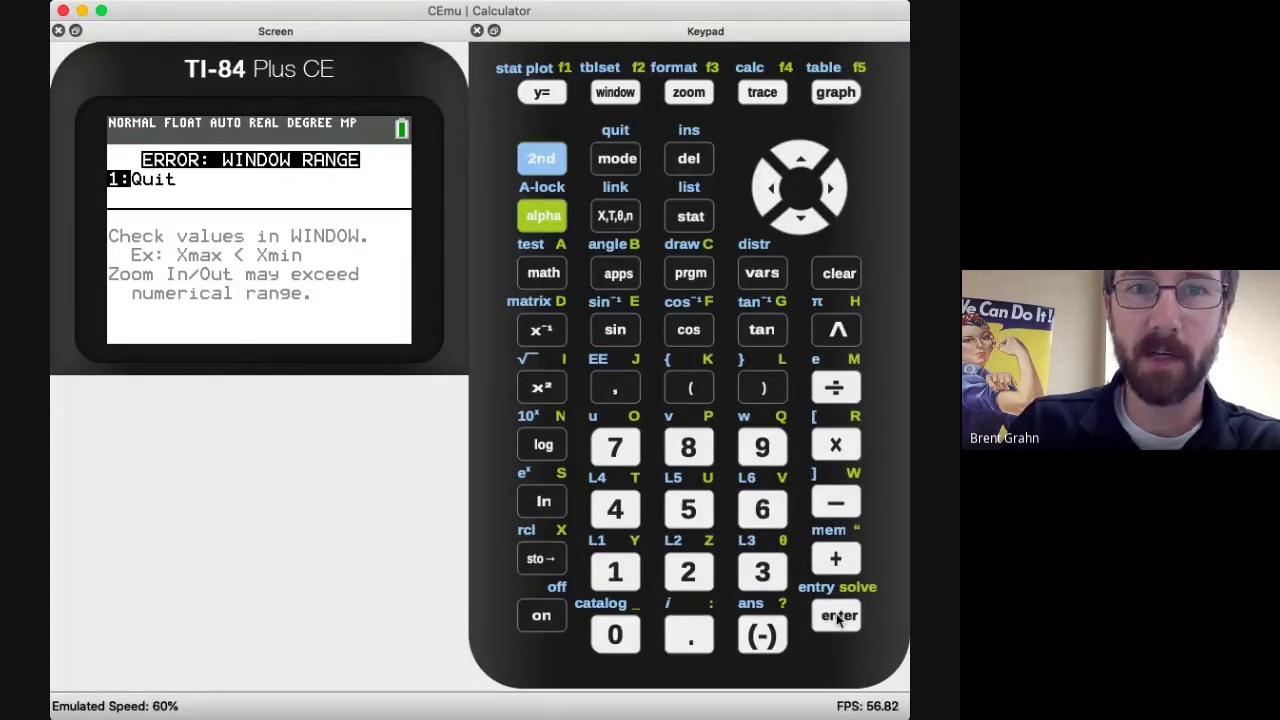
Step: In the WINDOW settings, set Xmin to -10 and Xmax to 10
{"action": "left_click", "coordinate": [613, 95]}
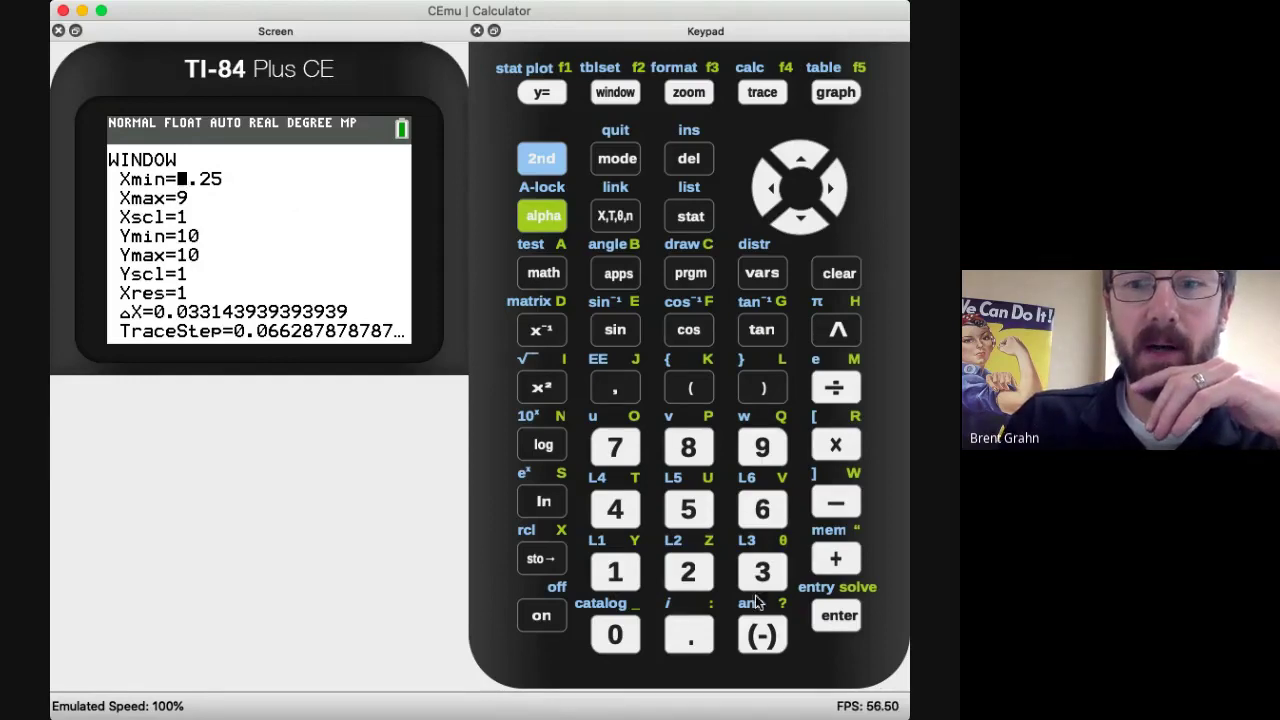
{"action": "left_click", "coordinate": [762, 635]}
{"action": "left_click", "coordinate": [615, 571]}
{"action": "left_click", "coordinate": [615, 635]}
{"action": "left_click", "coordinate": [798, 224]}
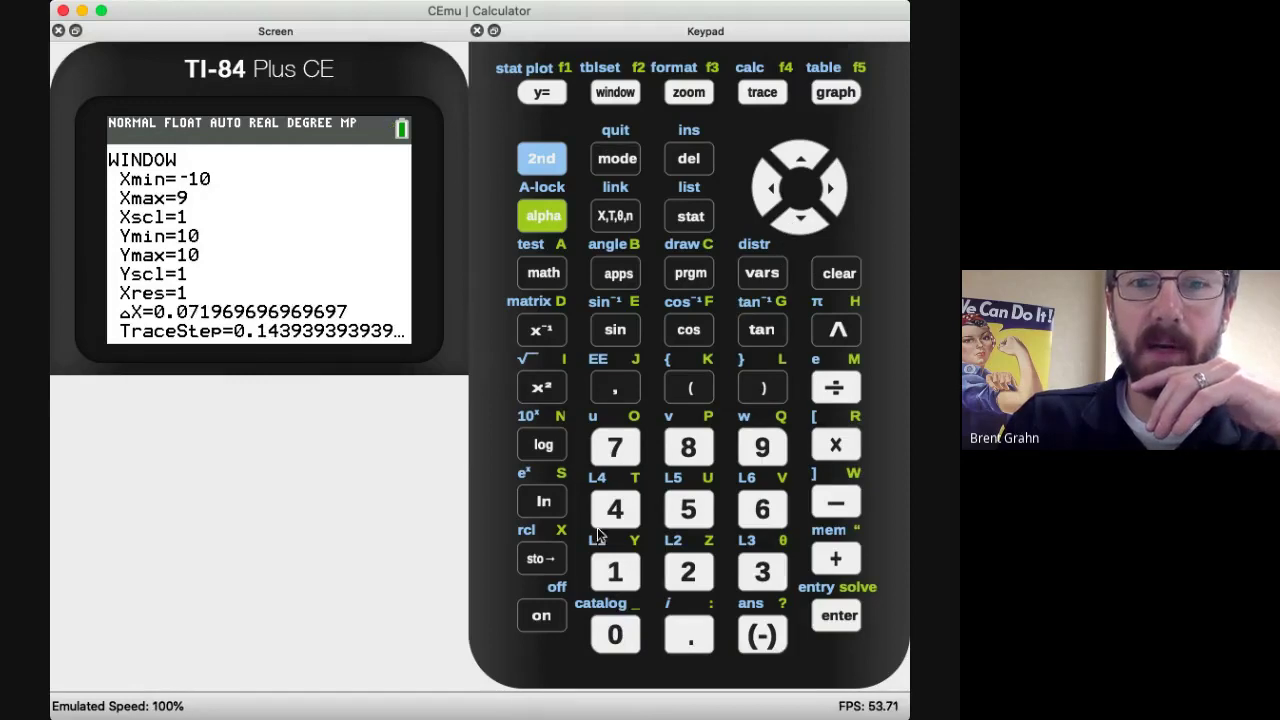
{"action": "left_click", "coordinate": [615, 571]}
{"action": "left_click", "coordinate": [615, 635]}
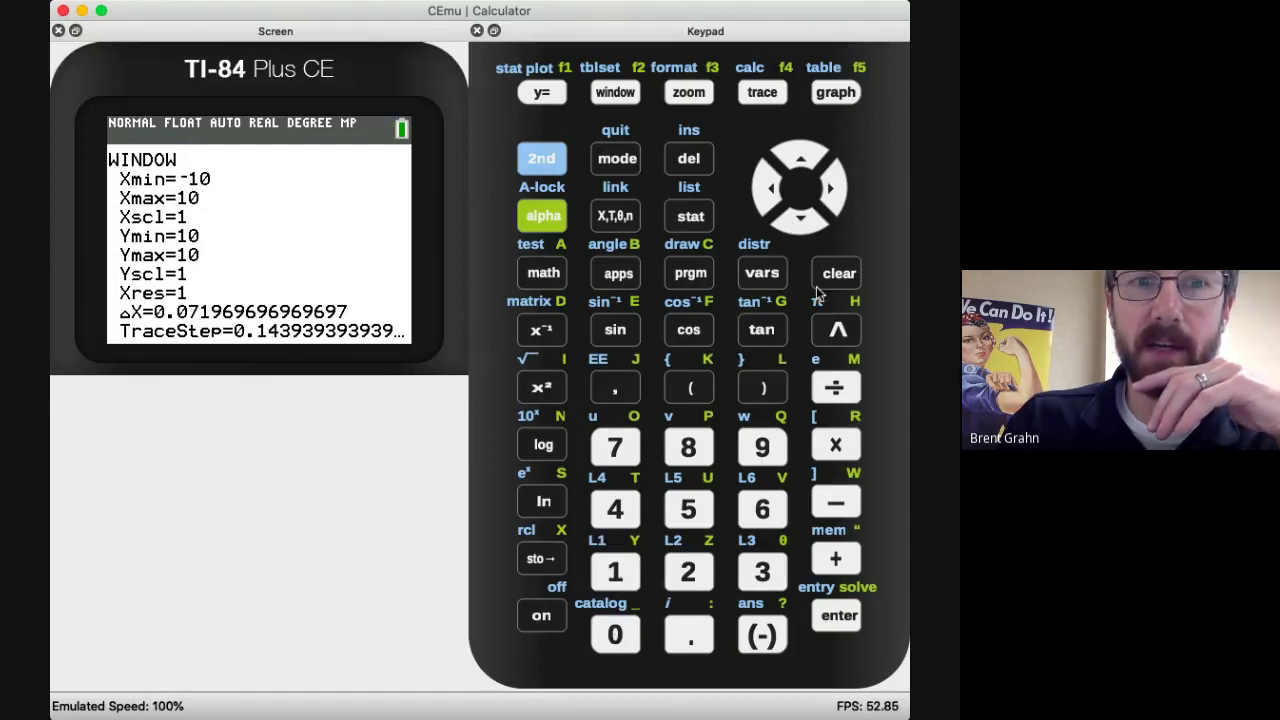
Step: Keep Xscl at 1 and set Ymin to -10
{"action": "left_click", "coordinate": [802, 224]}
{"action": "left_click", "coordinate": [802, 224]}
{"action": "left_click", "coordinate": [764, 633]}
{"action": "left_click", "coordinate": [615, 571]}
{"action": "left_click", "coordinate": [615, 635]}
{"action": "left_click", "coordinate": [800, 222]}
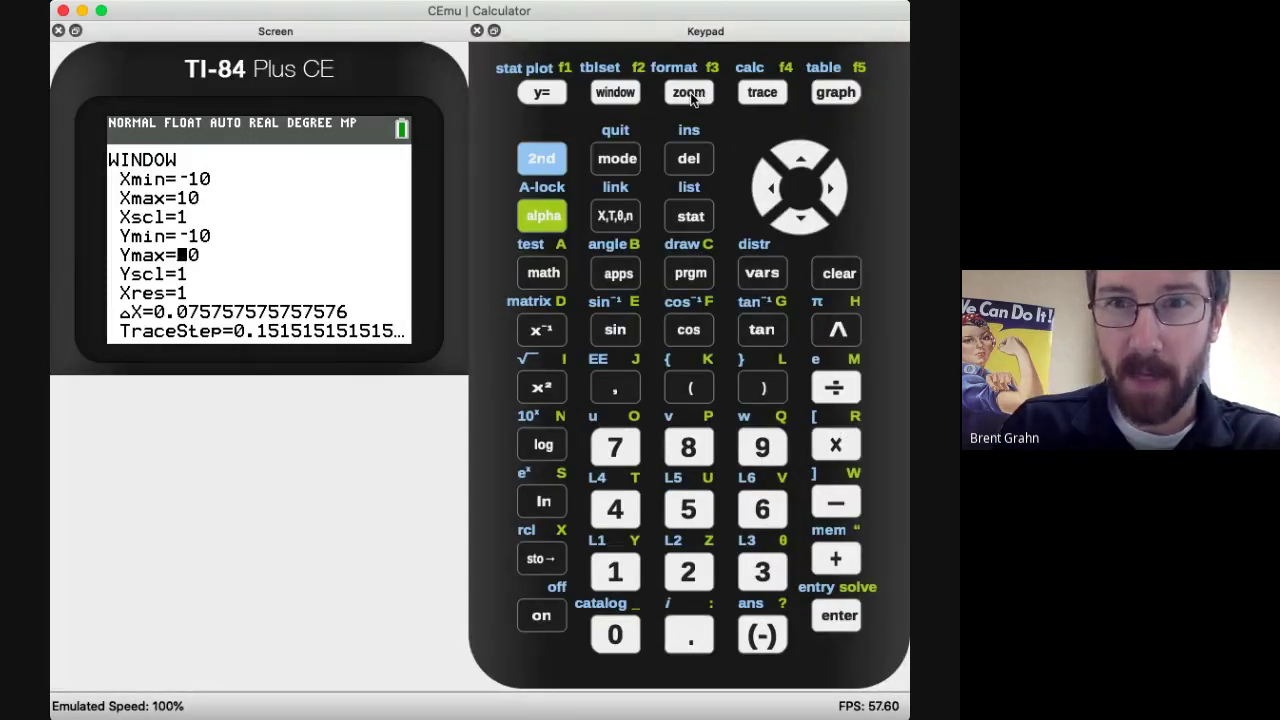
Step: Apply 6:ZStandard to graph the Y1 parabola on -10 to 10 axes
{"action": "left_click", "coordinate": [694, 98]}
{"action": "left_click", "coordinate": [787, 228]}
{"action": "left_click", "coordinate": [800, 218]}
{"action": "left_click", "coordinate": [800, 218]}
{"action": "left_click", "coordinate": [800, 218]}
{"action": "left_click", "coordinate": [800, 218]}
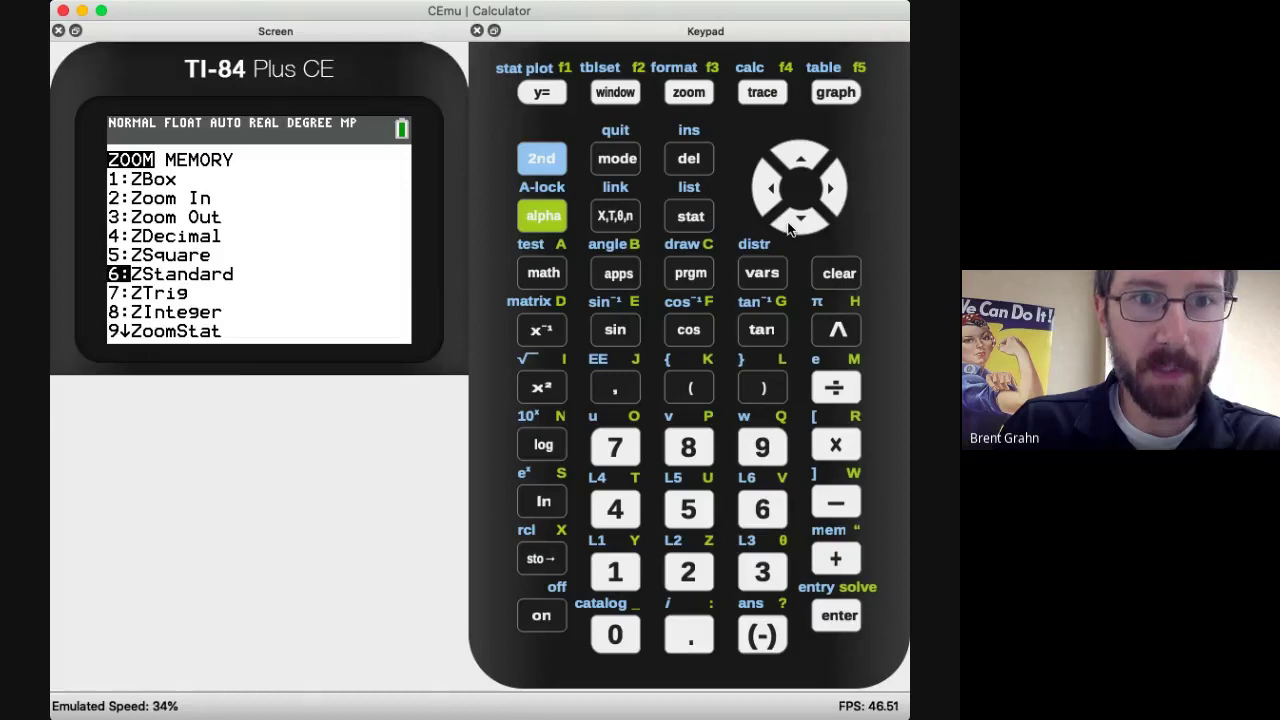
{"action": "left_click", "coordinate": [827, 621]}
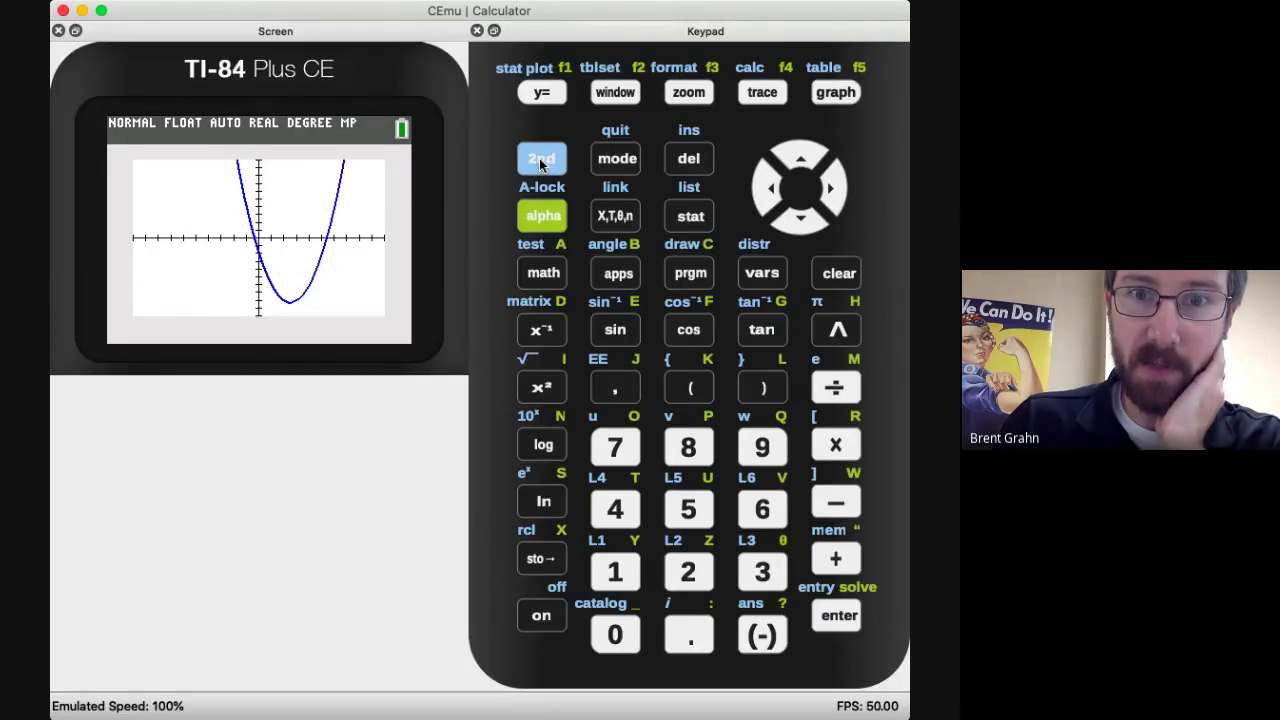
Step: Display the X/Y1 table, showing X near 1100 and Y1 around 1.2E6
{"action": "left_click", "coordinate": [540, 162]}
{"action": "left_click", "coordinate": [833, 93]}
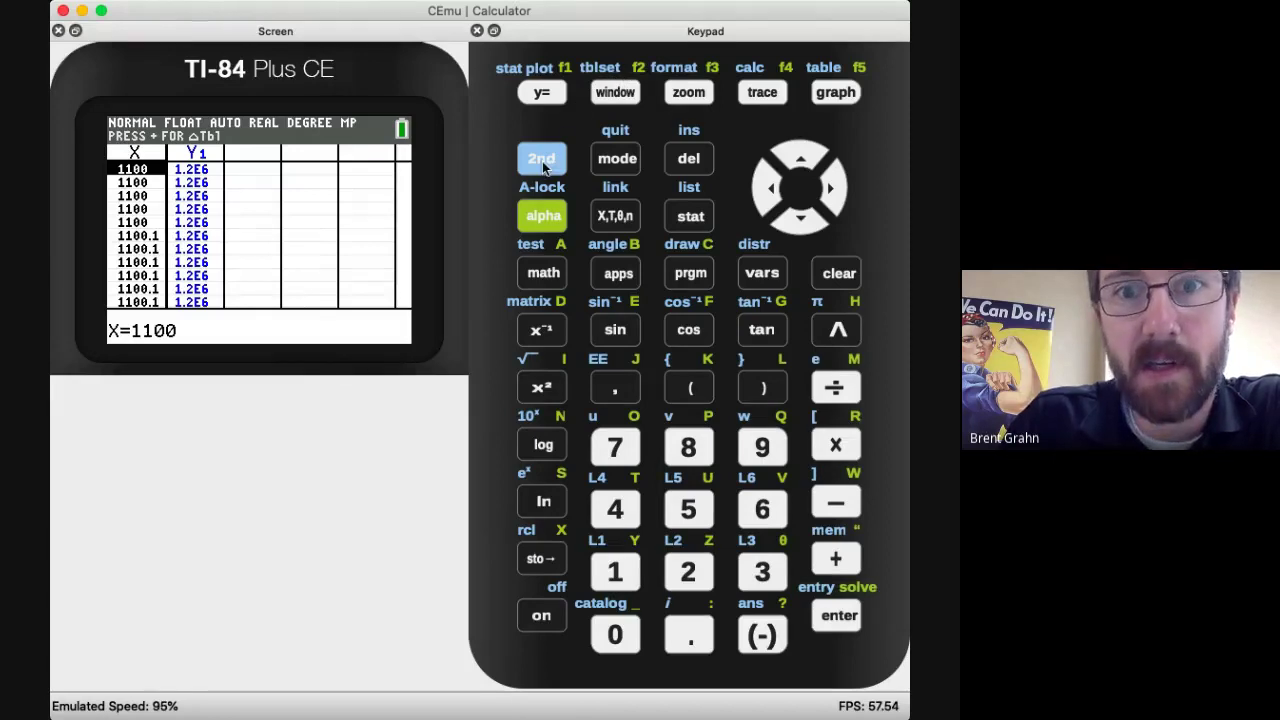
{"action": "left_click", "coordinate": [542, 161]}
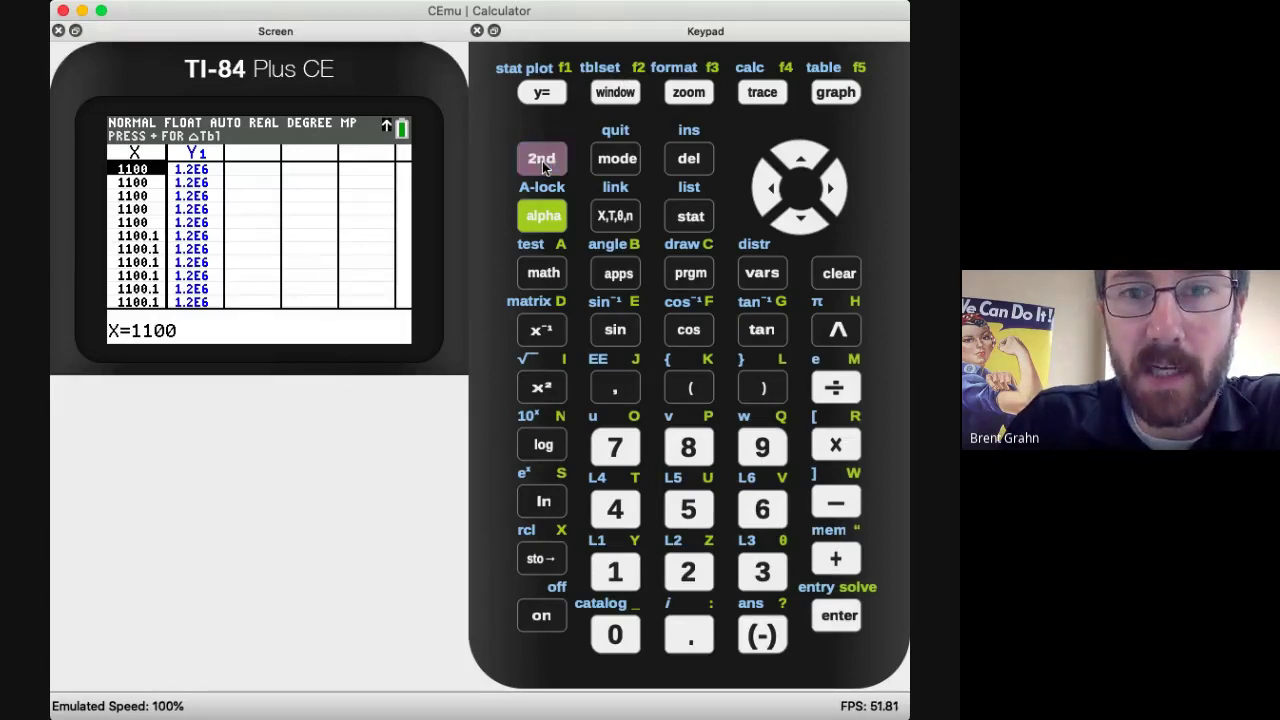
Step: In TBLSET, set TblStart to 0 and ΔTbl to 1
{"action": "left_click", "coordinate": [614, 95]}
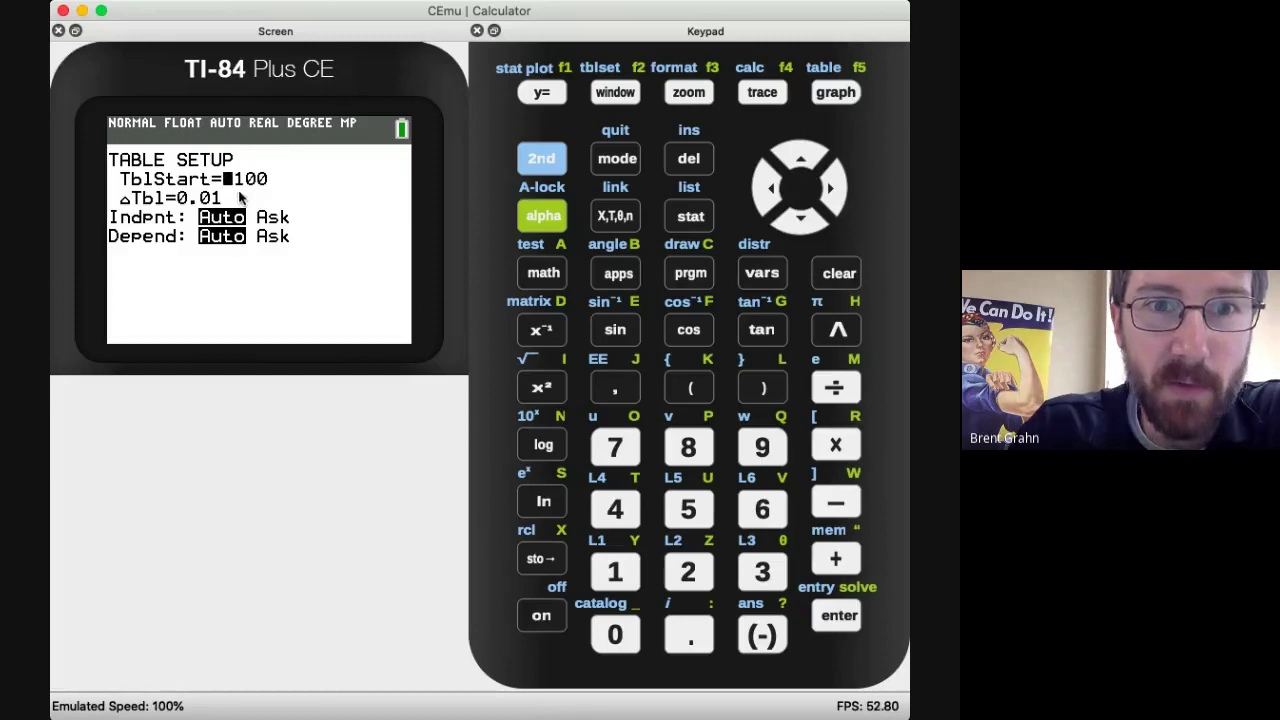
{"action": "left_click", "coordinate": [627, 640]}
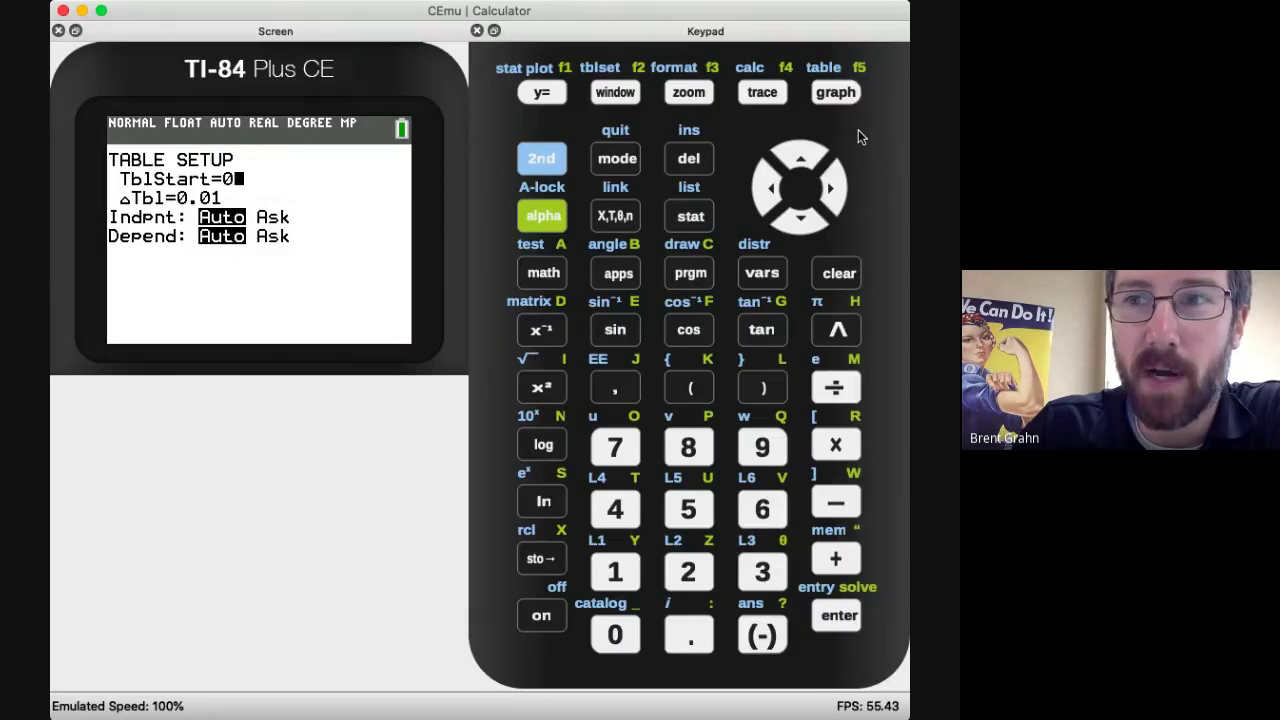
{"action": "left_click", "coordinate": [806, 219]}
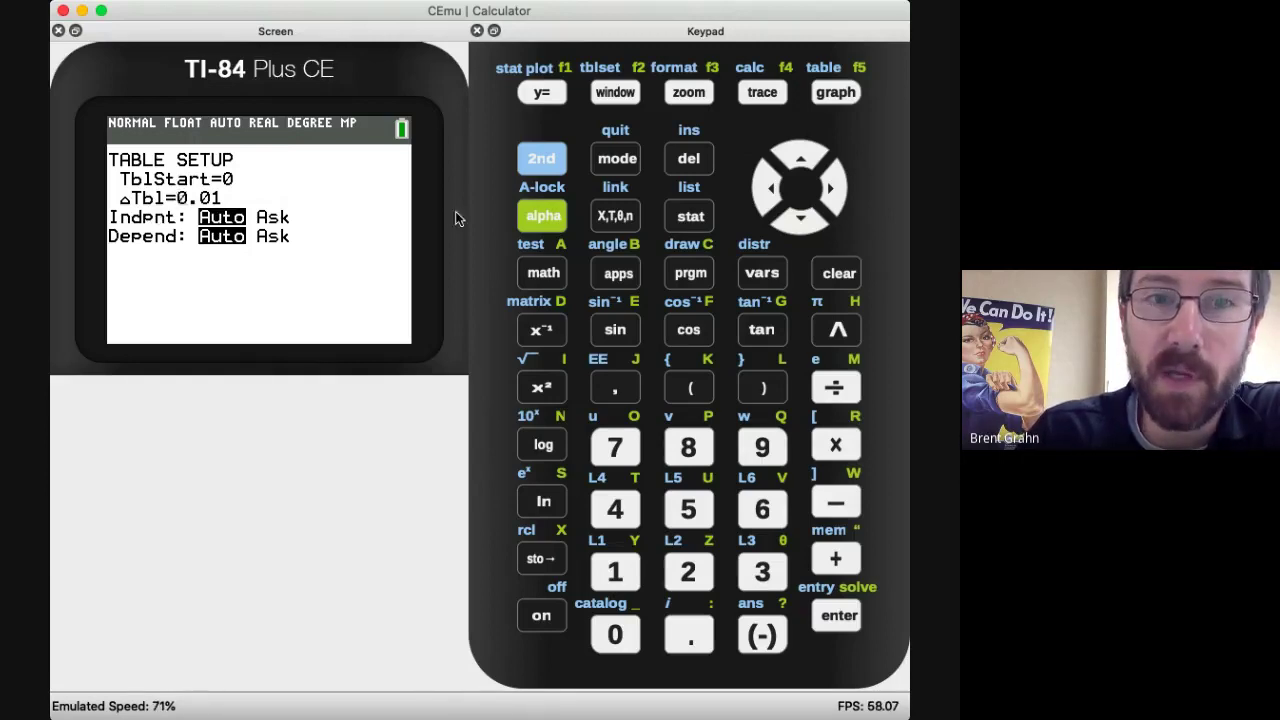
{"action": "left_click", "coordinate": [615, 572]}
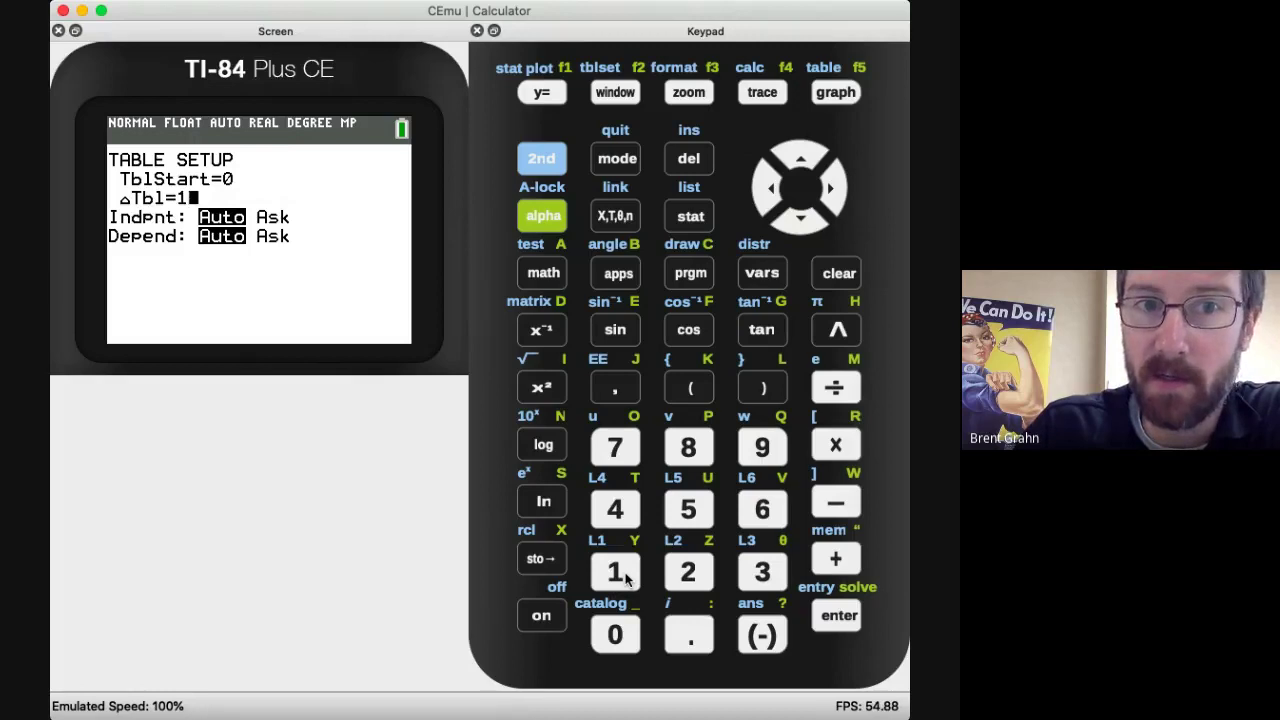
Step: Switch both Indpnt and Depend to Ask
{"action": "left_click", "coordinate": [801, 221]}
{"action": "left_click", "coordinate": [801, 221]}
{"action": "left_click", "coordinate": [806, 160]}
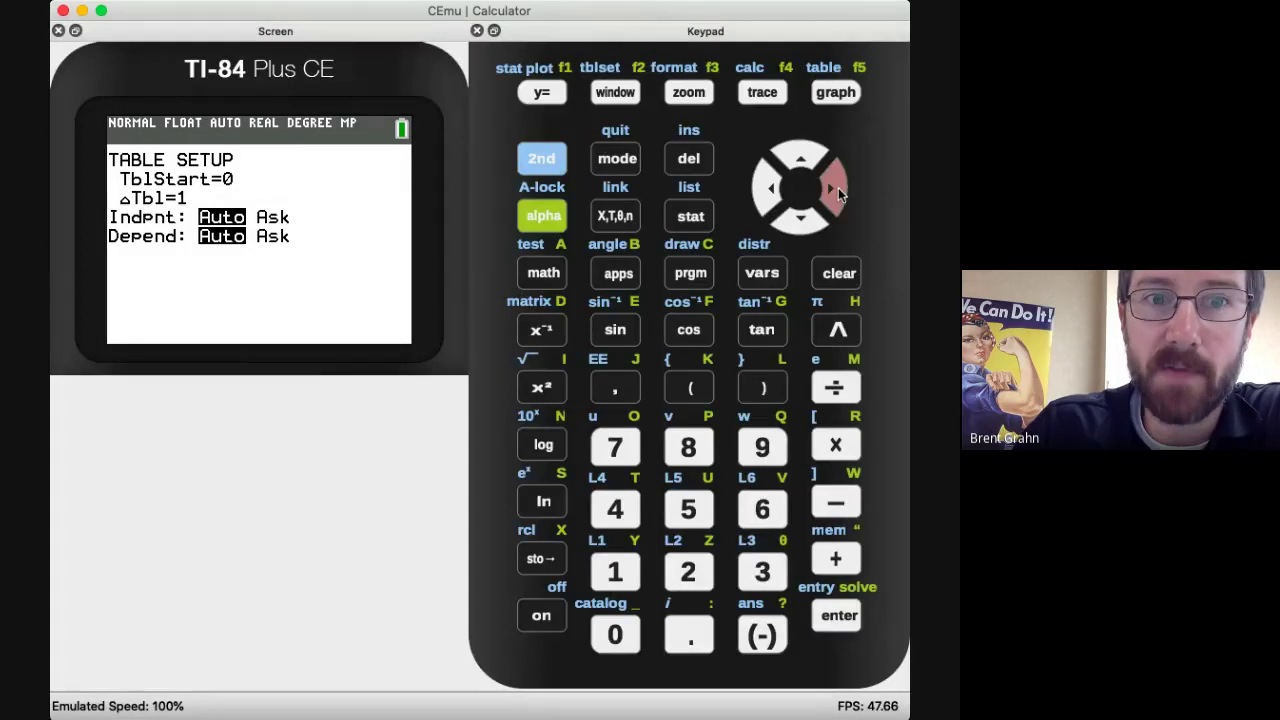
{"action": "left_click", "coordinate": [832, 188]}
{"action": "left_click", "coordinate": [836, 615]}
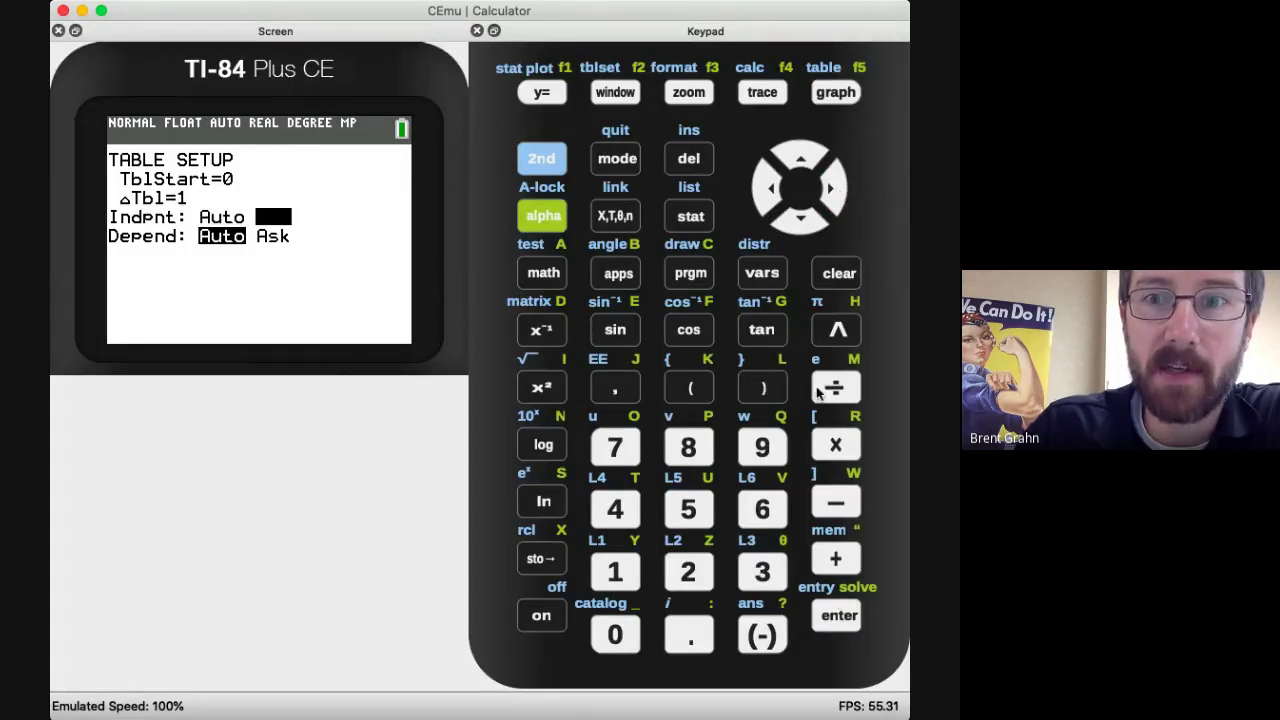
{"action": "left_click", "coordinate": [801, 222]}
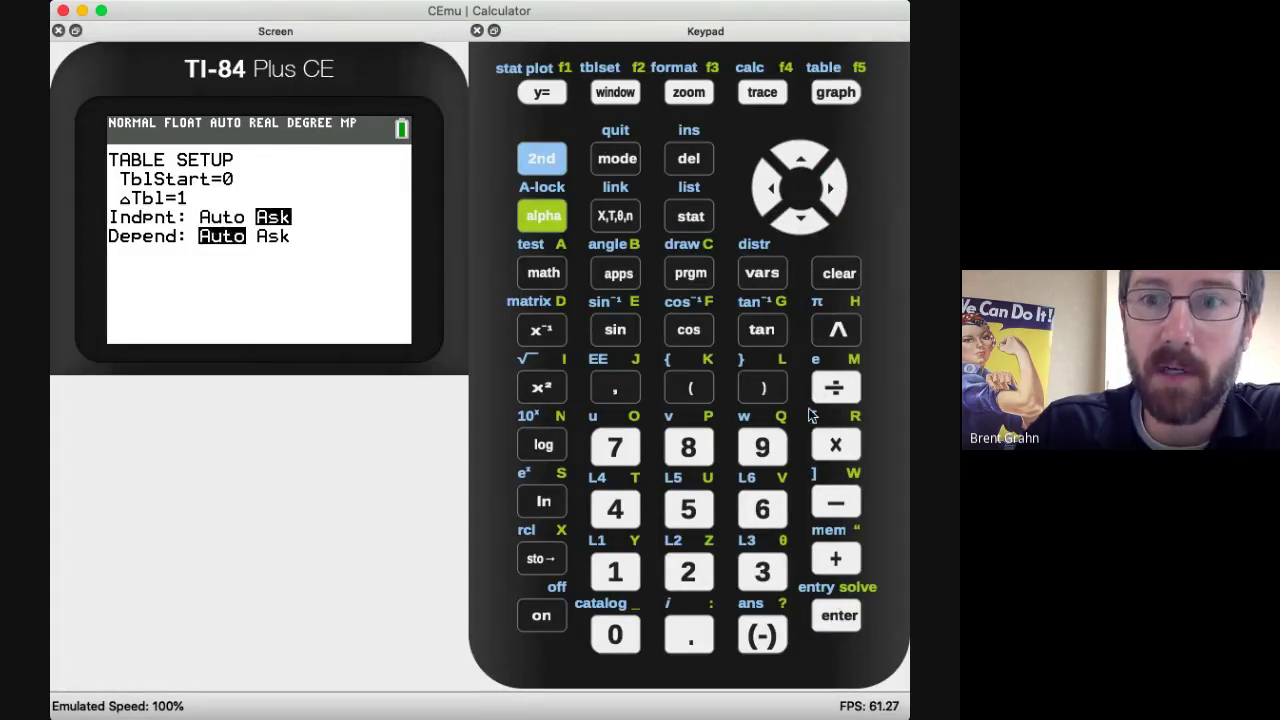
{"action": "left_click", "coordinate": [832, 192]}
{"action": "left_click", "coordinate": [837, 615]}
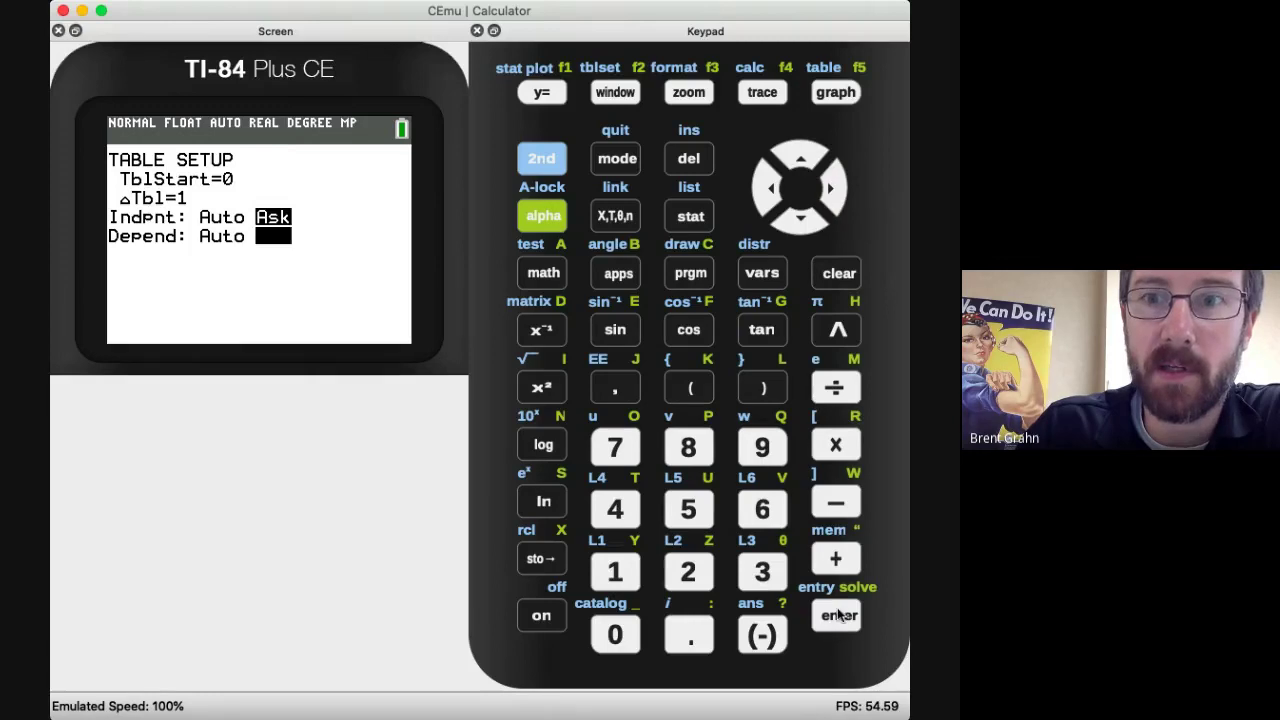
Step: In the Ask-mode table, enter X values 8 and 2
{"action": "left_click", "coordinate": [542, 158]}
{"action": "left_click", "coordinate": [830, 93]}
{"action": "left_click", "coordinate": [688, 447]}
{"action": "left_click", "coordinate": [830, 617]}
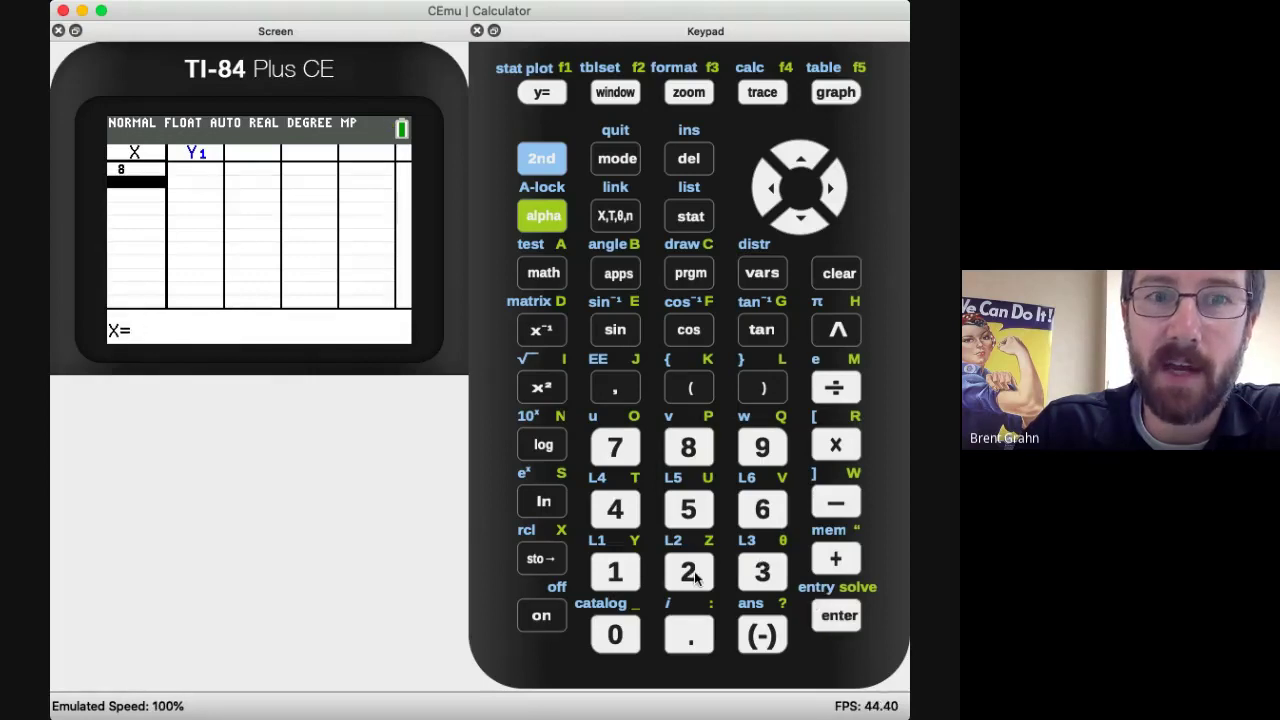
{"action": "left_click", "coordinate": [690, 570]}
{"action": "left_click", "coordinate": [838, 615]}
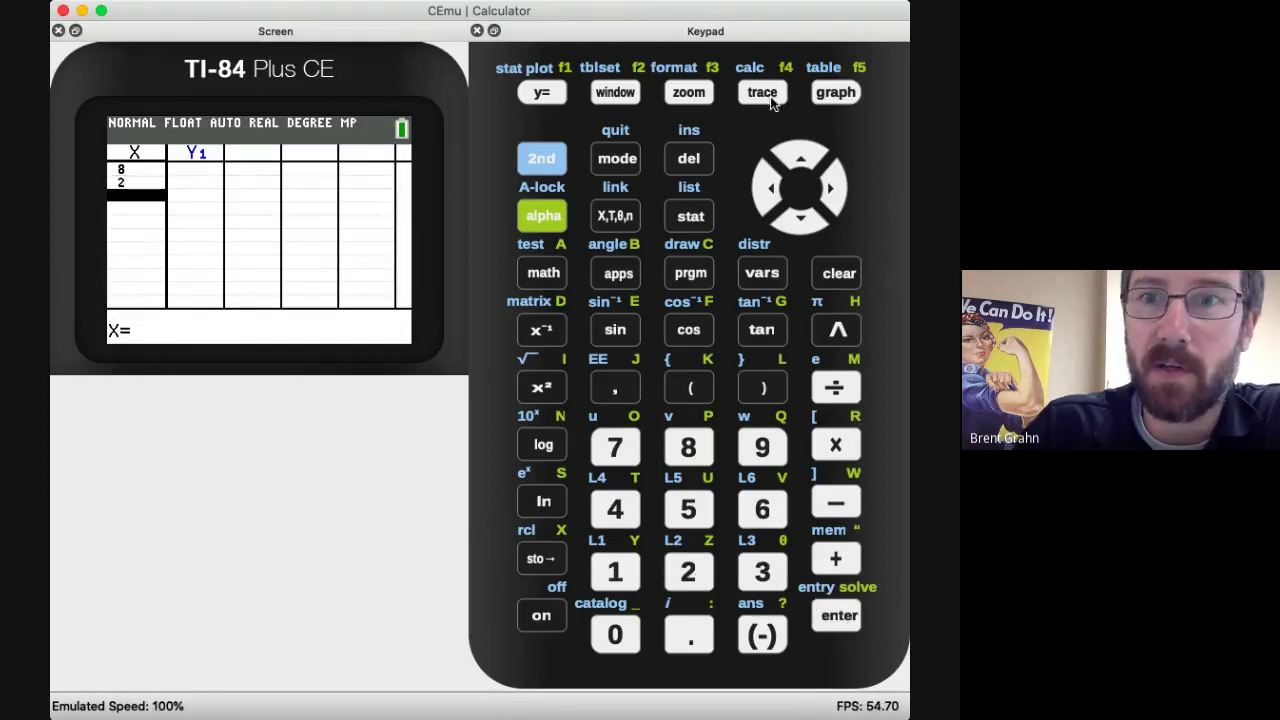
Step: Set Indpnt and Depend back to Auto in the table setup
{"action": "left_click", "coordinate": [558, 149]}
{"action": "left_click", "coordinate": [615, 92]}
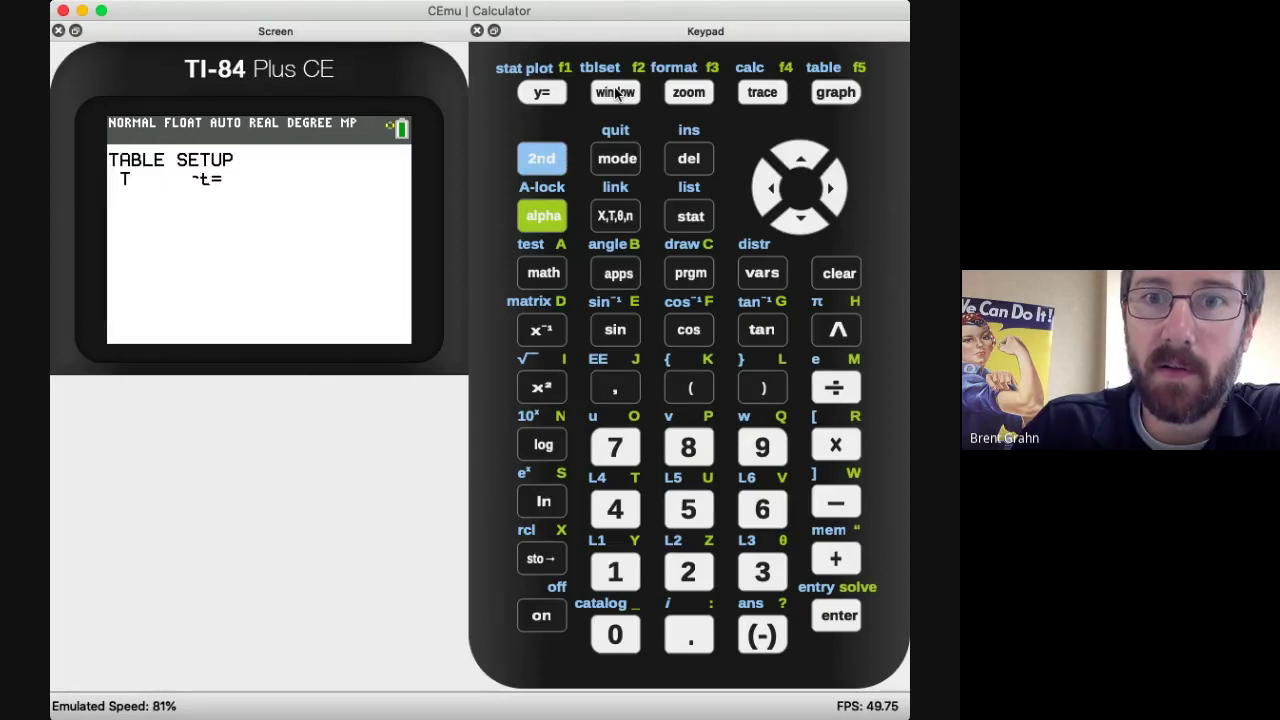
{"action": "left_click", "coordinate": [796, 224]}
{"action": "left_click", "coordinate": [796, 224]}
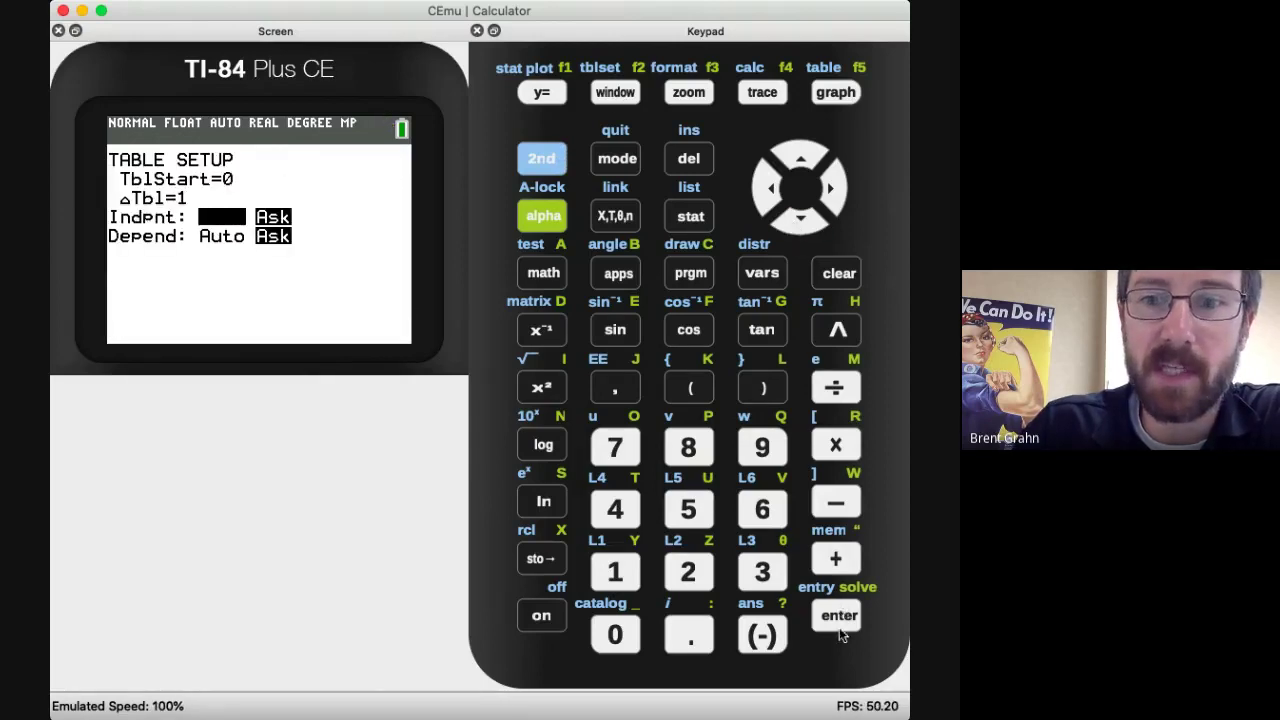
{"action": "left_click", "coordinate": [840, 630]}
{"action": "left_click", "coordinate": [815, 228]}
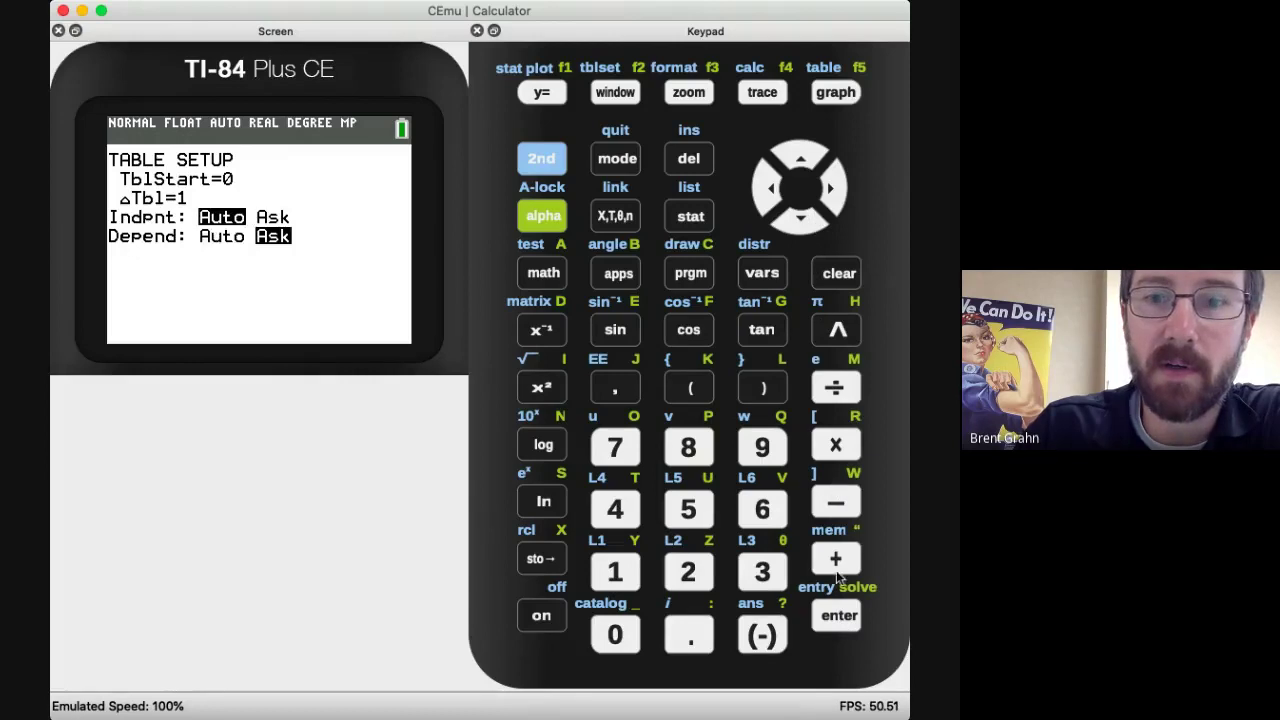
{"action": "left_click", "coordinate": [838, 615]}
{"action": "key", "text": "shift"}
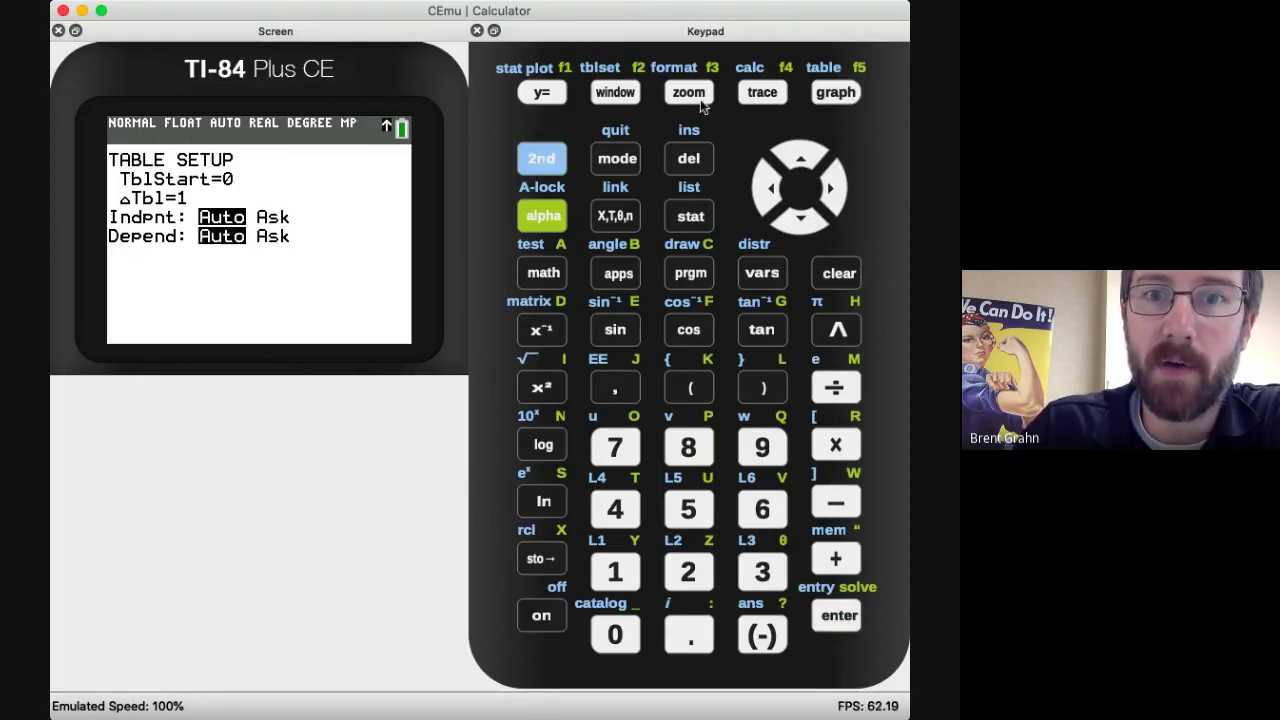
Step: Scroll the table up to X=-5 (Y1=48), then back down to X=1
{"action": "left_click", "coordinate": [838, 92]}
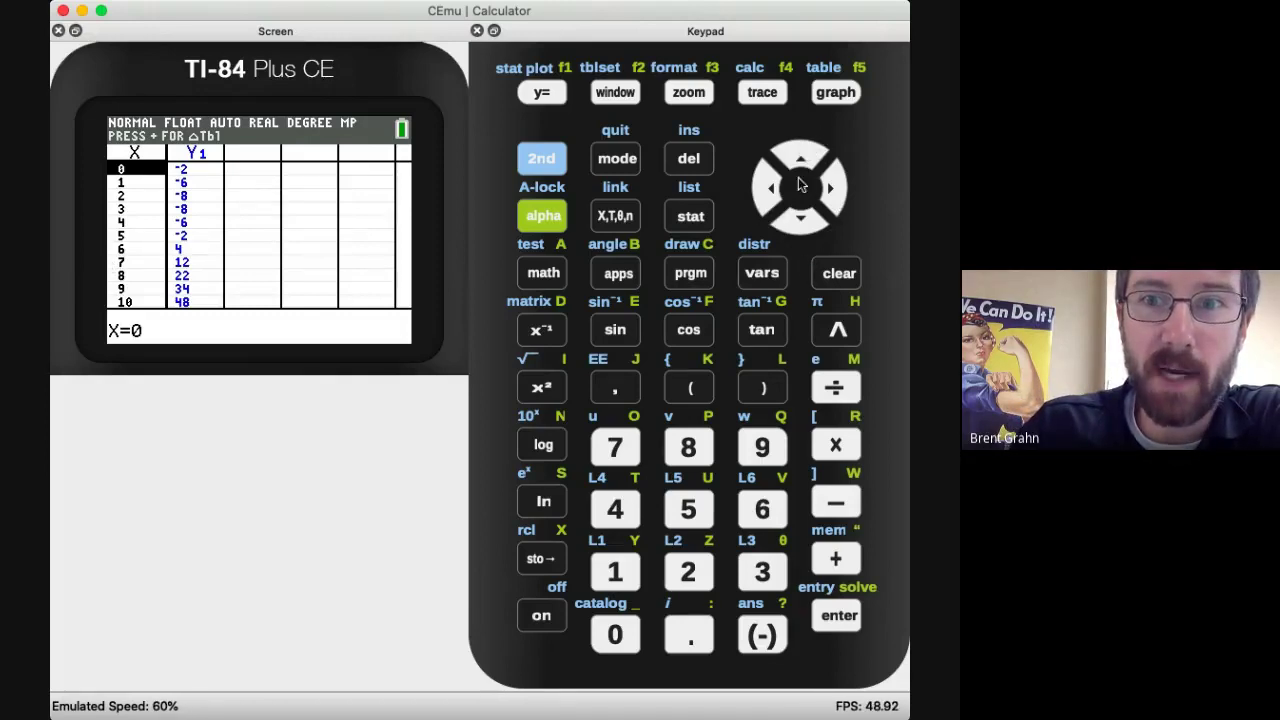
{"action": "left_click", "coordinate": [798, 156]}
{"action": "left_click", "coordinate": [798, 156]}
{"action": "left_click", "coordinate": [798, 156]}
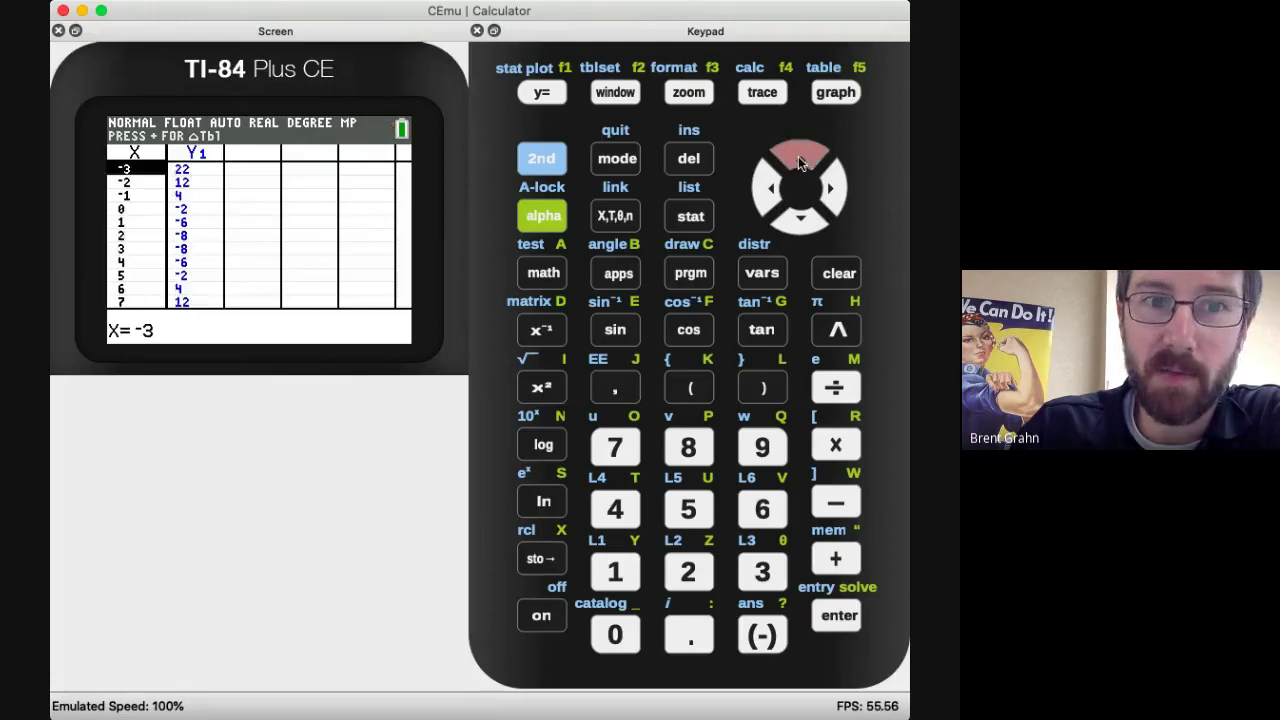
{"action": "left_click", "coordinate": [798, 156]}
{"action": "left_click", "coordinate": [798, 156]}
{"action": "left_click", "coordinate": [806, 226]}
{"action": "left_click", "coordinate": [806, 226]}
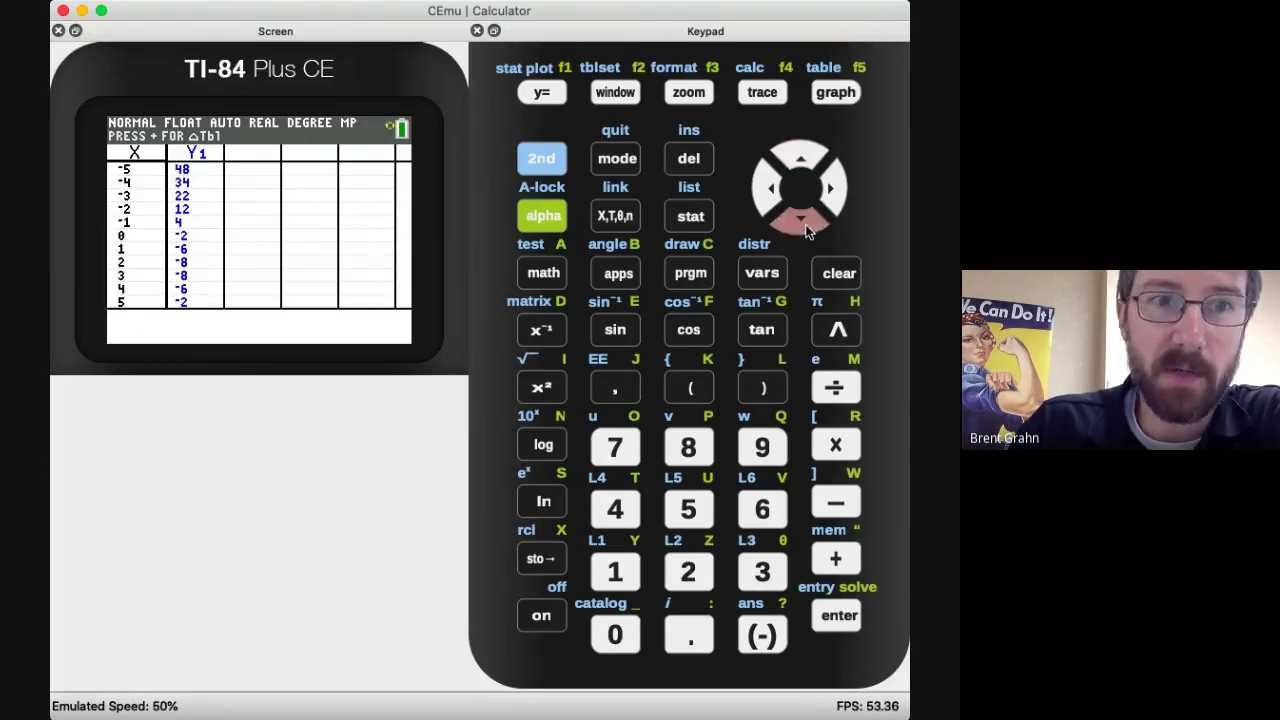
{"action": "left_click", "coordinate": [806, 226]}
{"action": "left_click", "coordinate": [806, 226]}
{"action": "left_click", "coordinate": [806, 226]}
{"action": "left_click", "coordinate": [806, 226]}
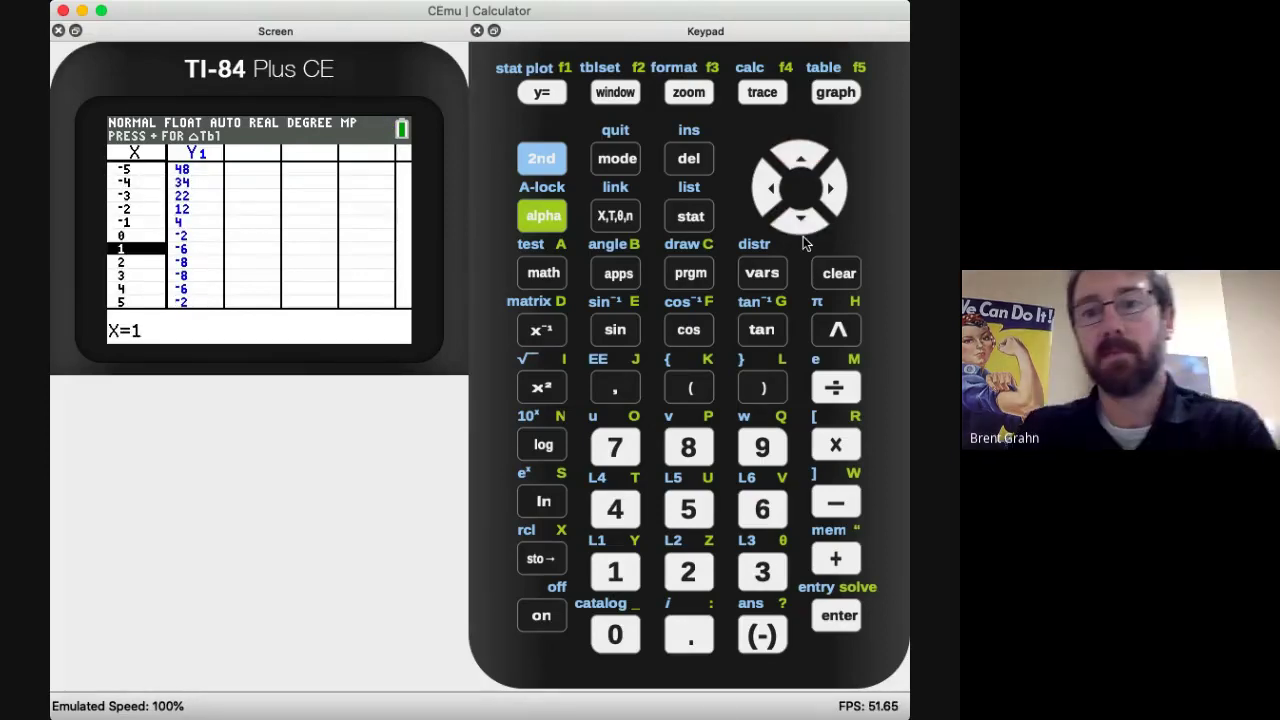